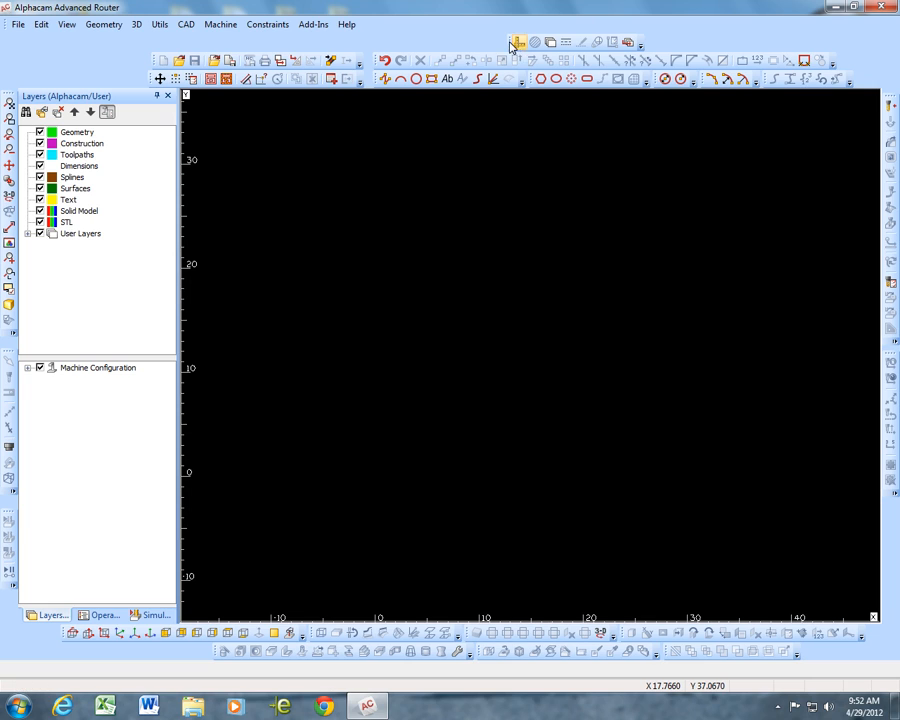
- Align the CAD toolbar with the start of the editing toolbar below it and view its list of available commands
drag(507, 41, 377, 44)
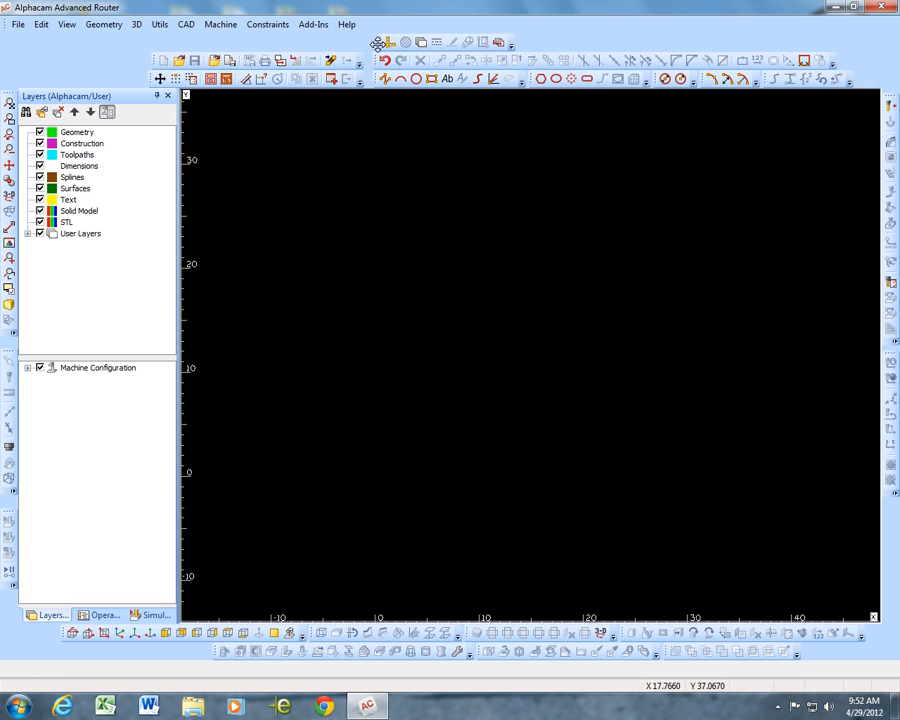
click(512, 43)
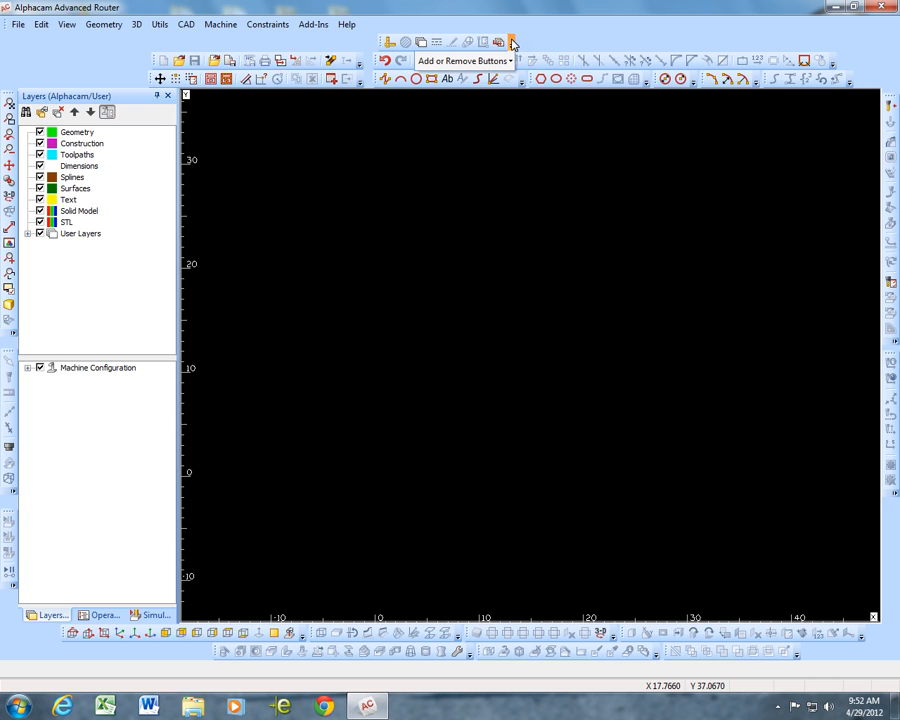
mouse_move(511, 65)
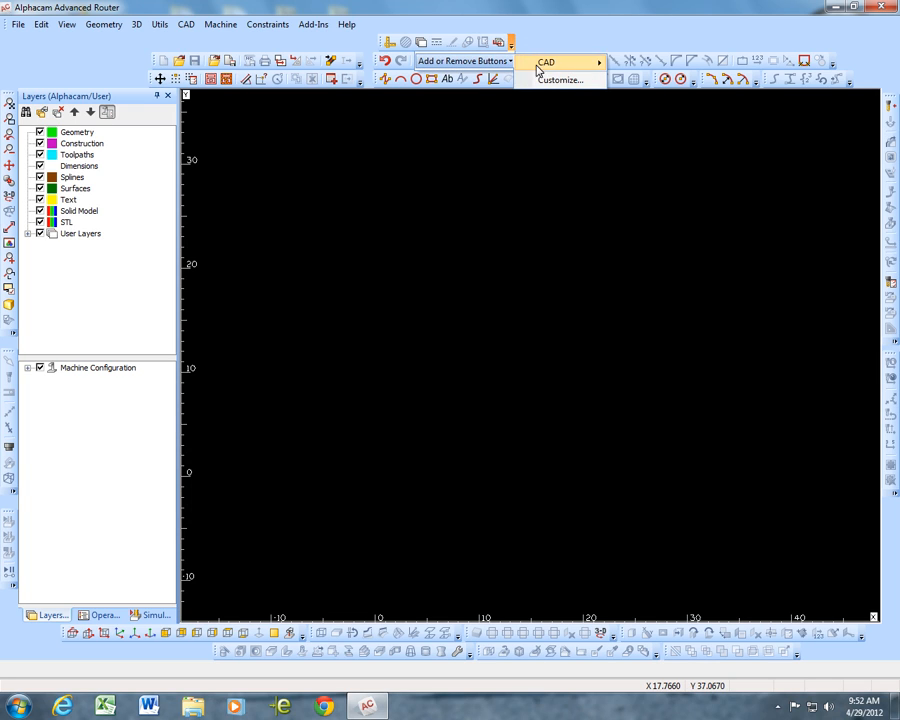
mouse_move(585, 70)
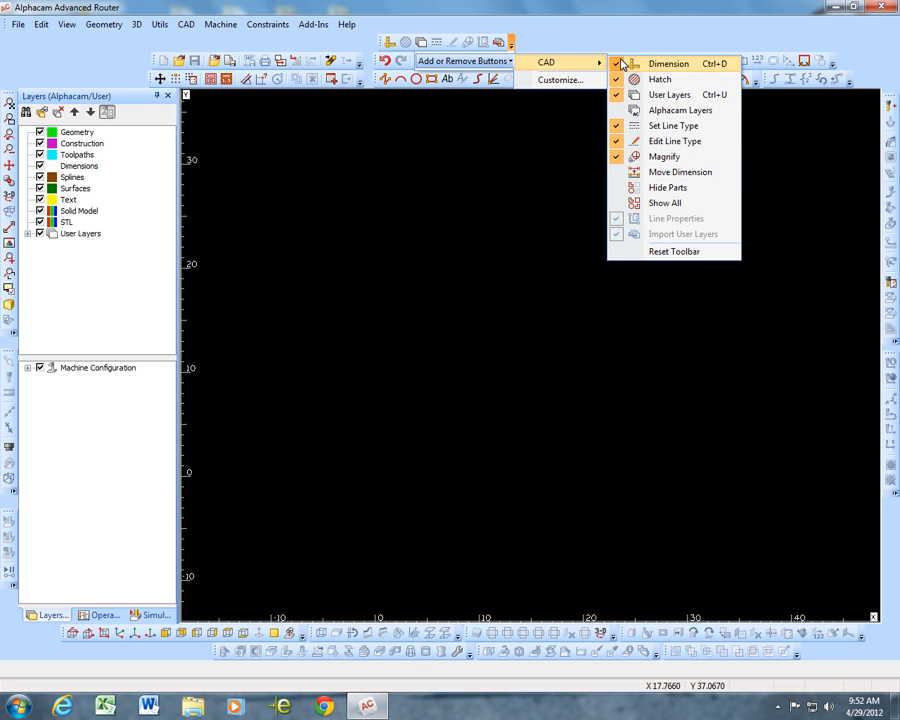
click(548, 44)
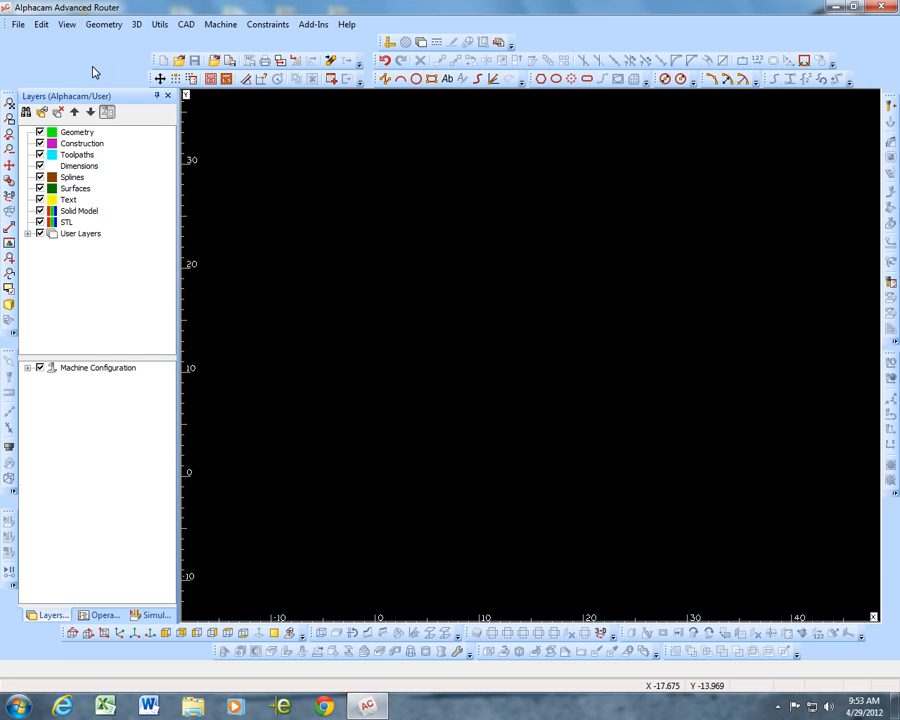
click(42, 25)
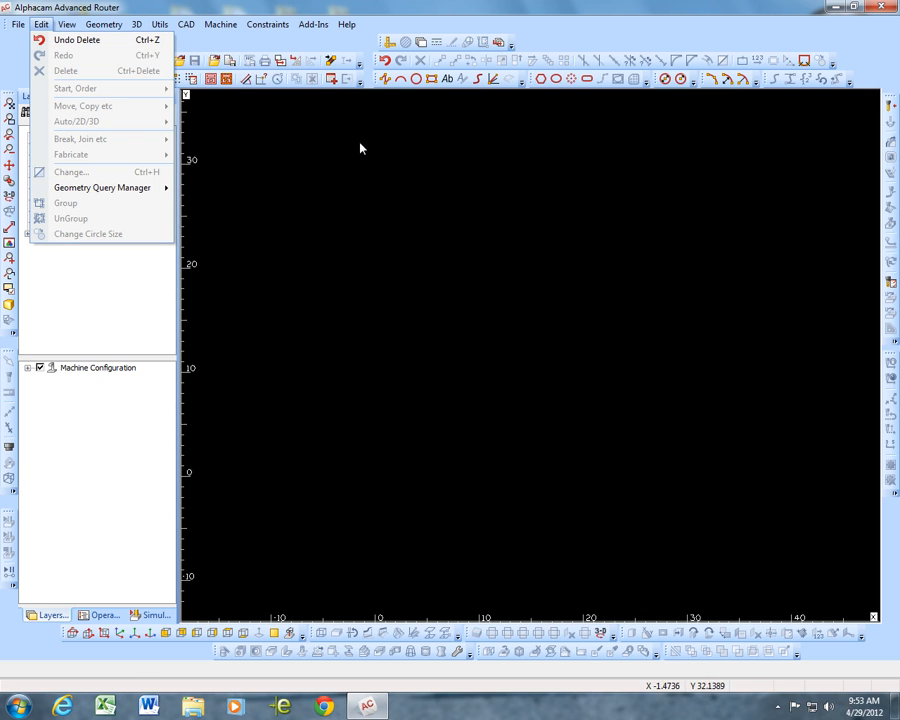
mouse_move(68, 28)
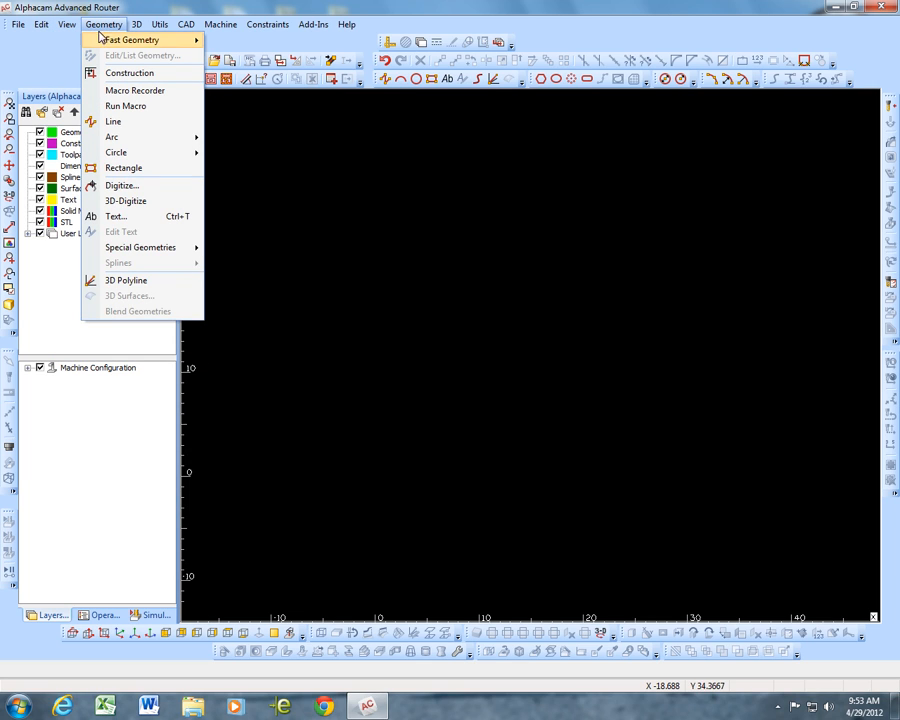
mouse_move(120, 137)
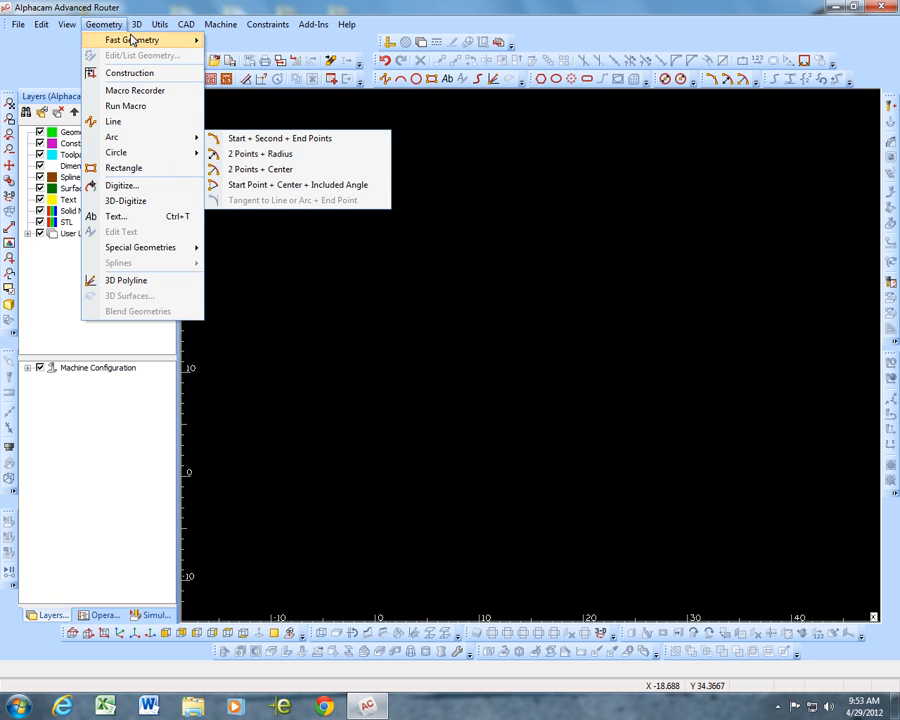
mouse_move(136, 28)
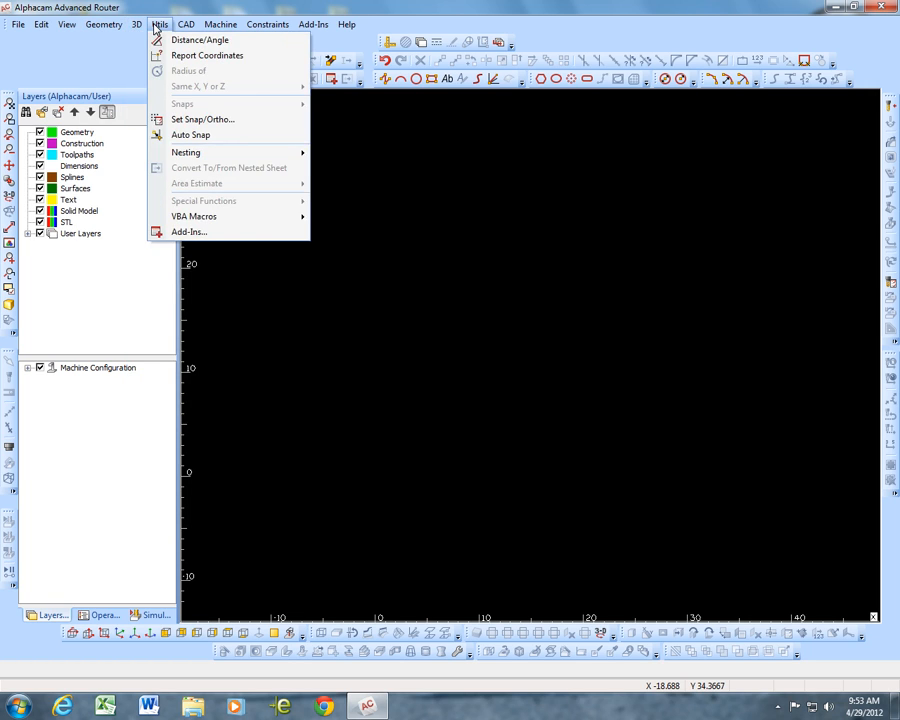
mouse_move(197, 29)
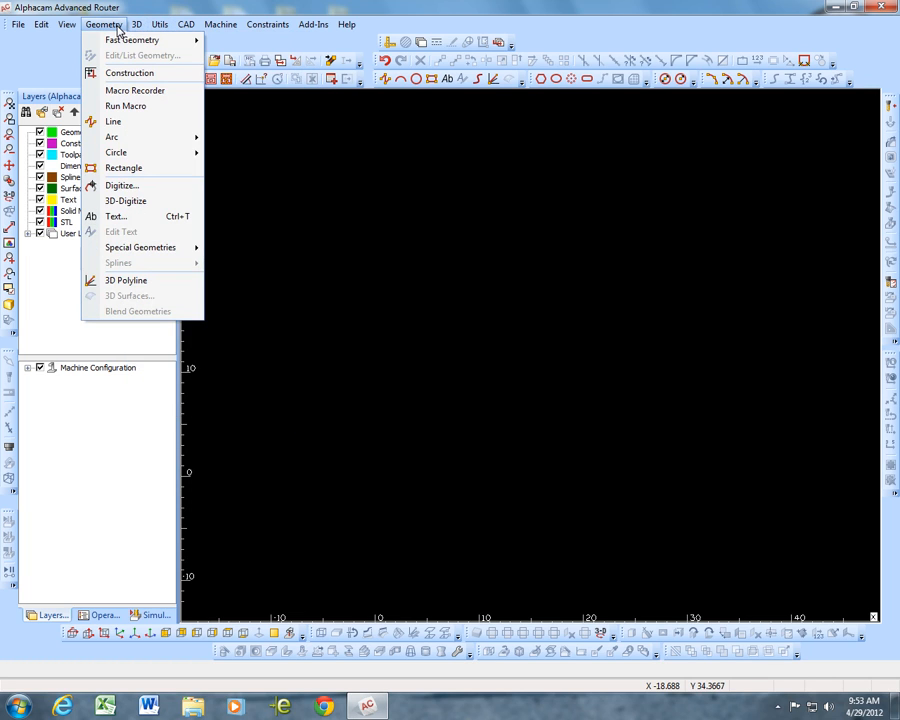
mouse_move(141, 247)
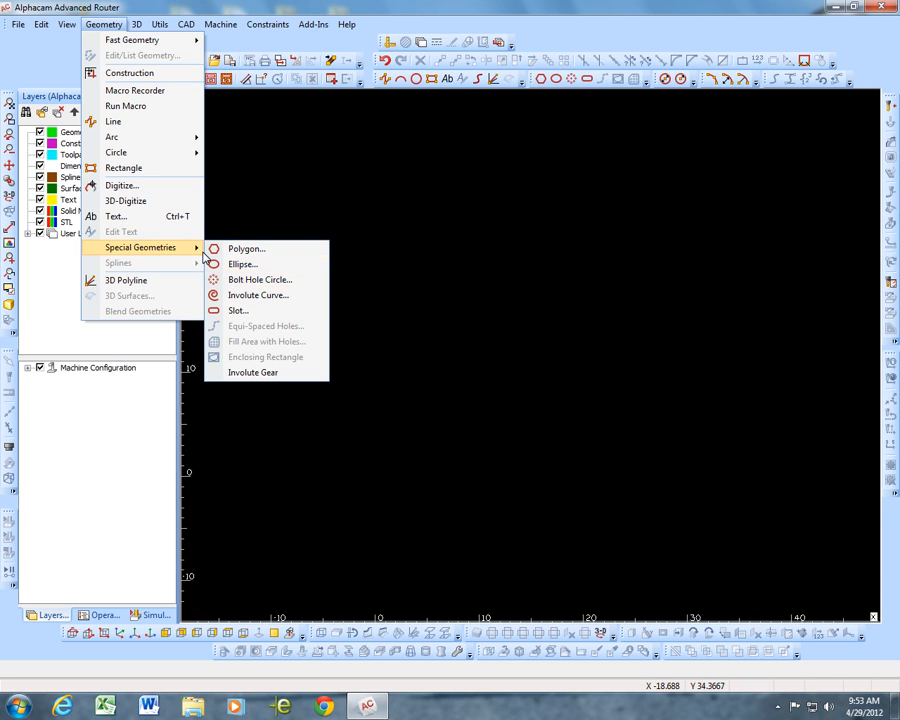
click(371, 173)
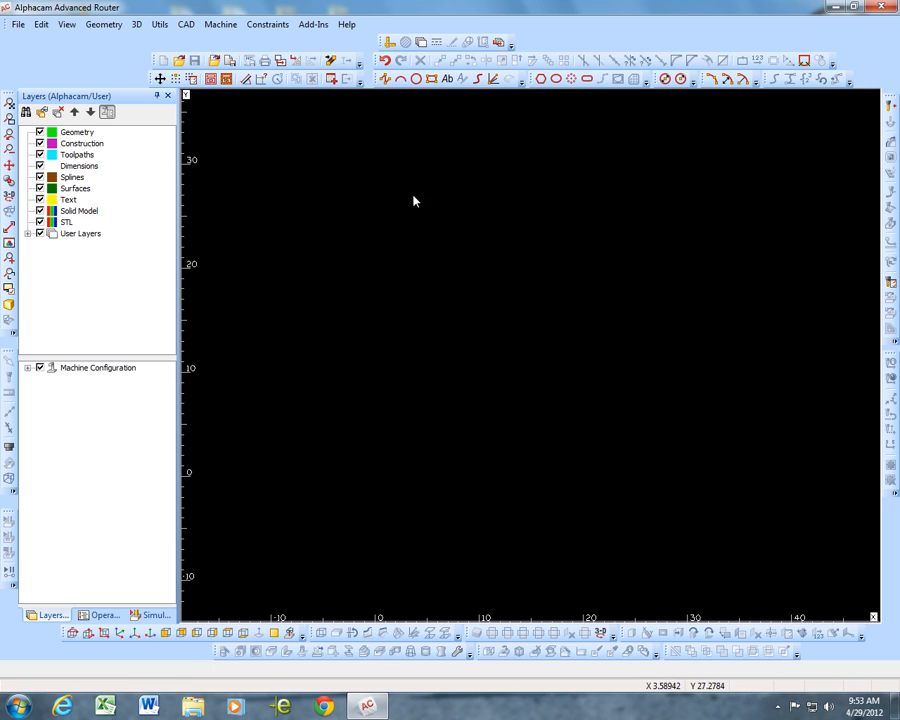
- Draw a rectangle from the first corner at X 0, Y 0 to the second corner at X 30, Y 30
click(431, 79)
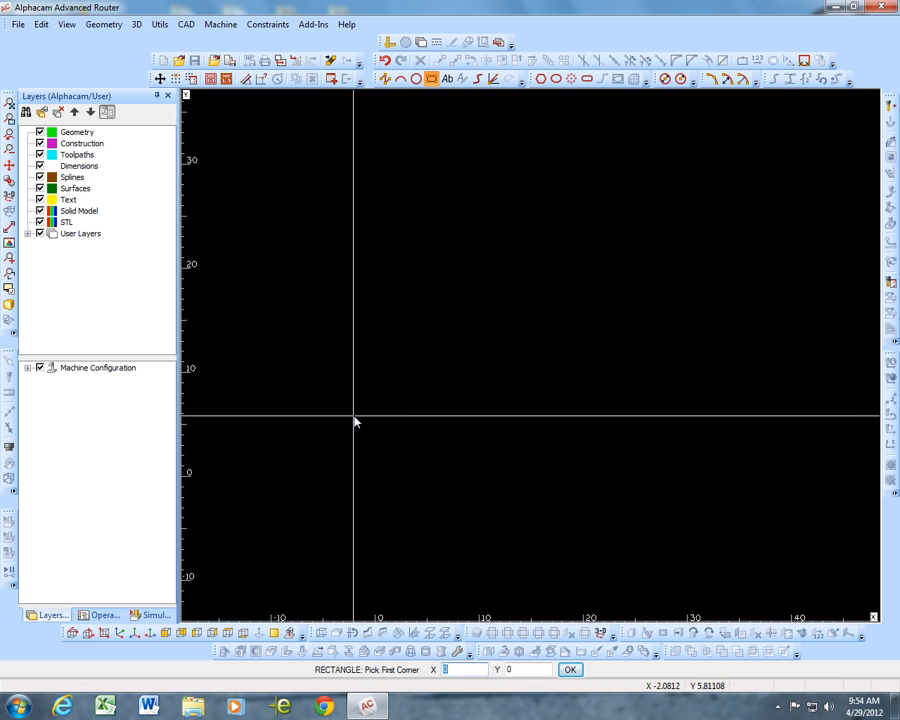
key(Return)
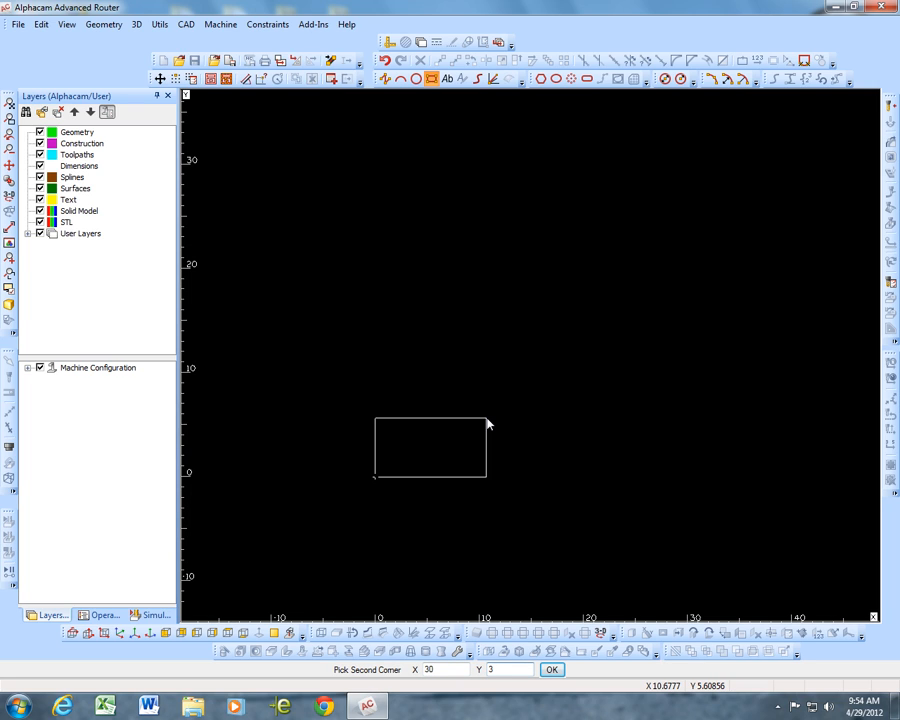
key(Return)
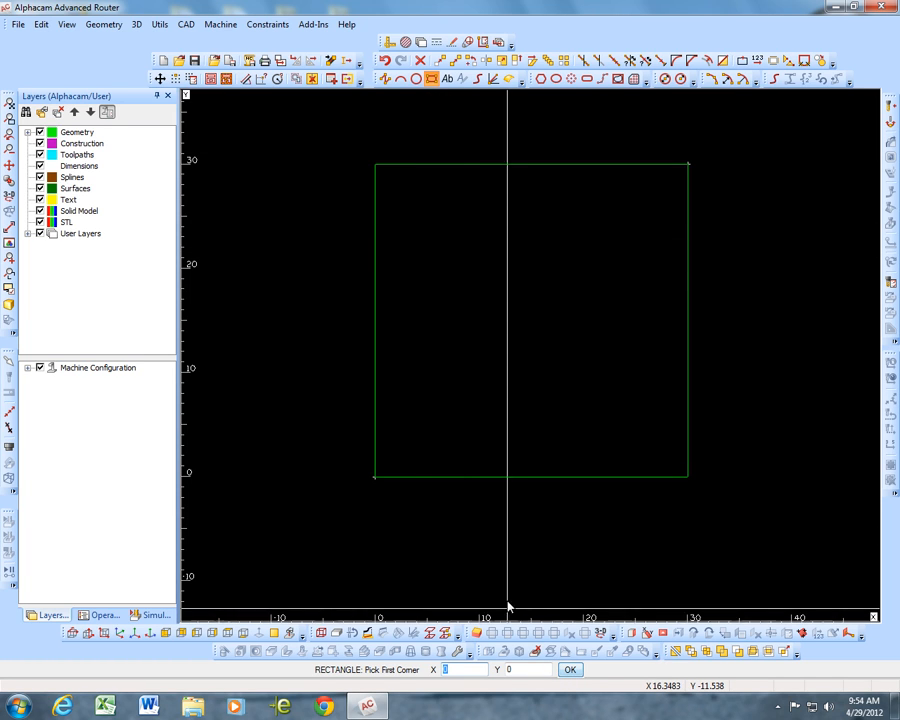
key(Escape)
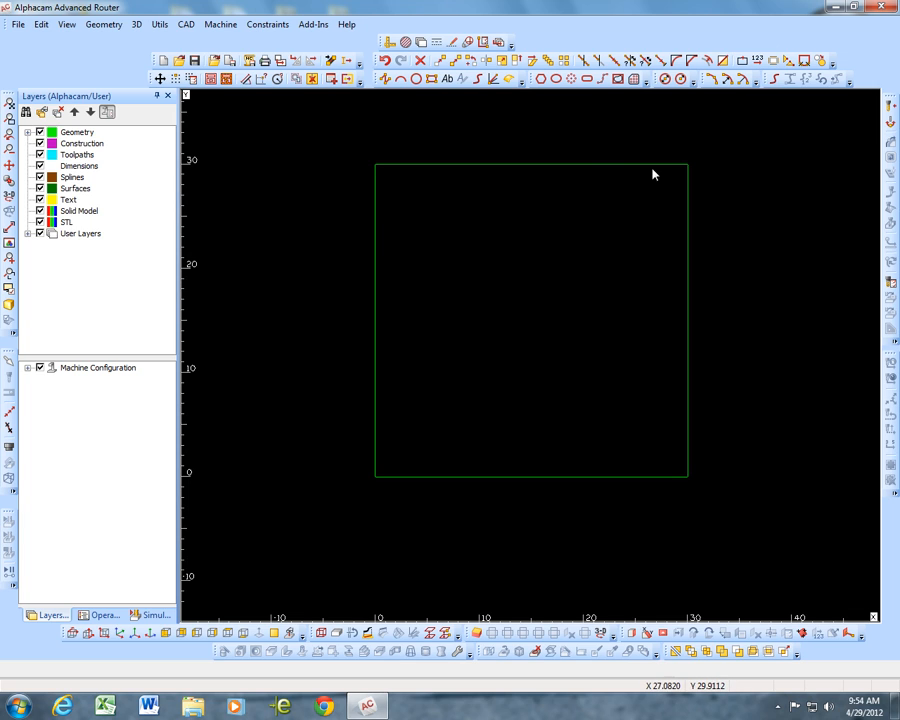
- Offset the 30 by 30 square's geometry inward by a distance of 1
click(707, 63)
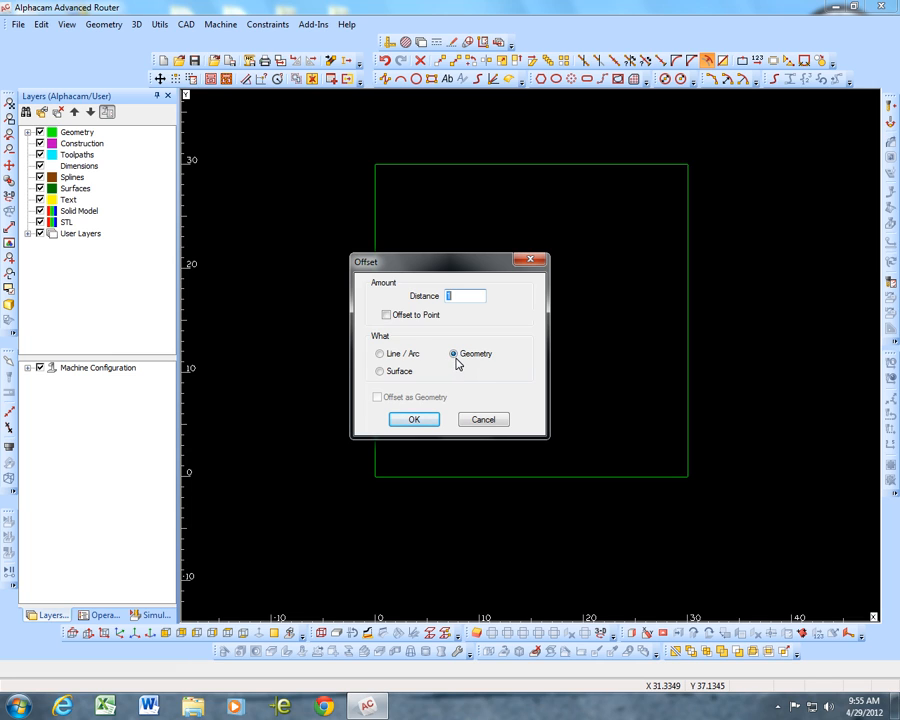
click(413, 419)
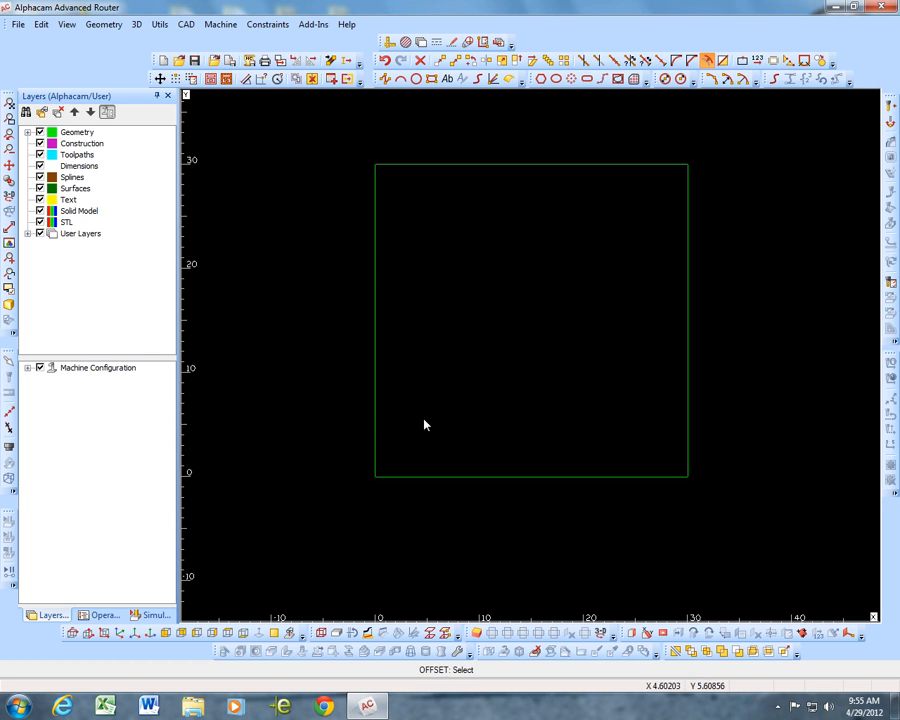
click(376, 405)
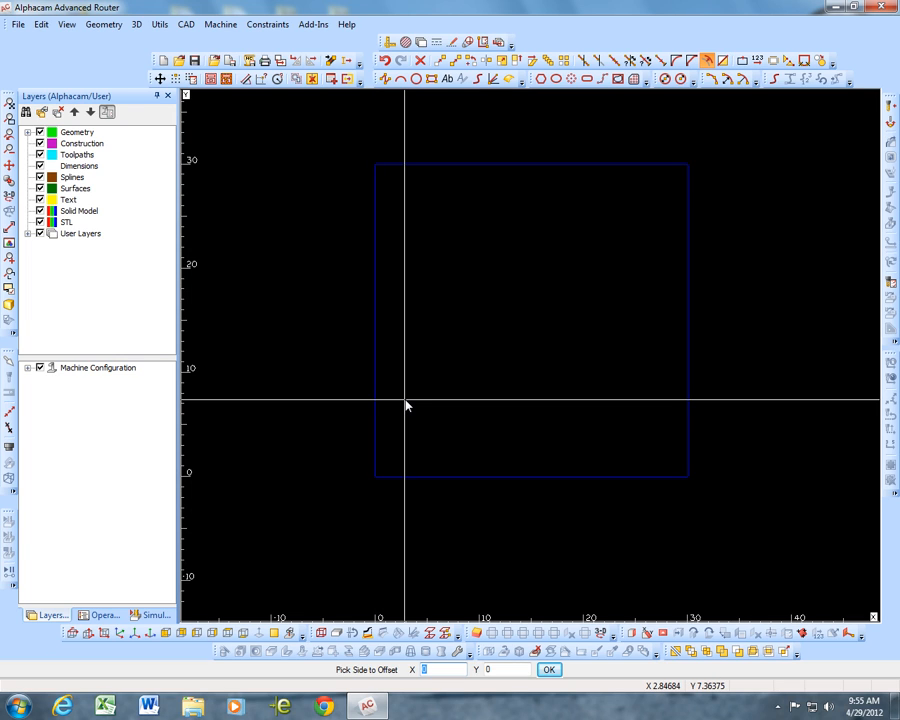
click(406, 404)
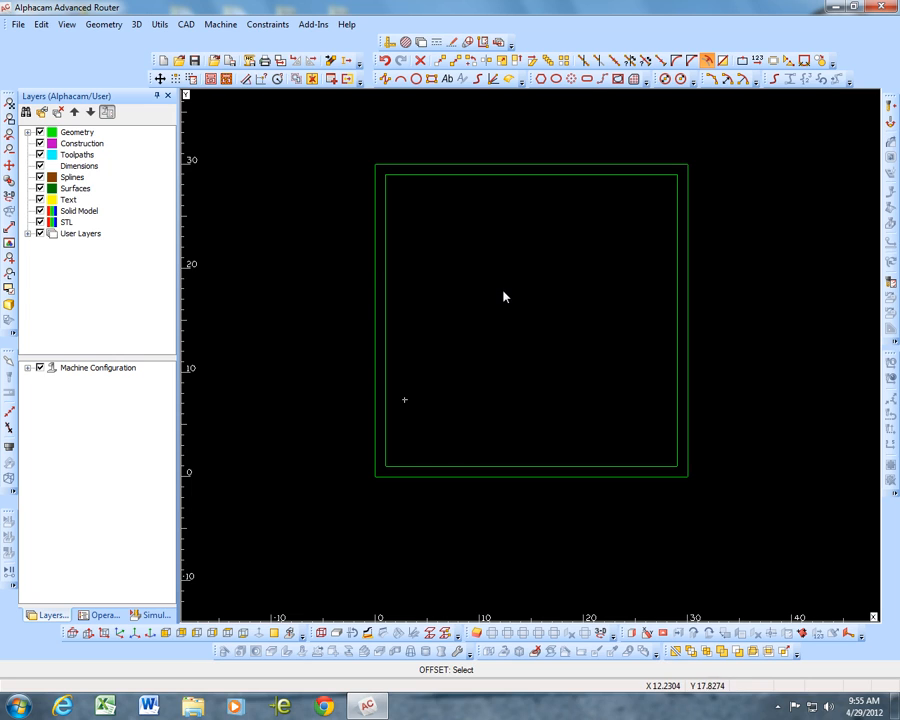
- Place circles of diameter 0.5 centered on the endpoints at the inner square's two upper corners
click(665, 80)
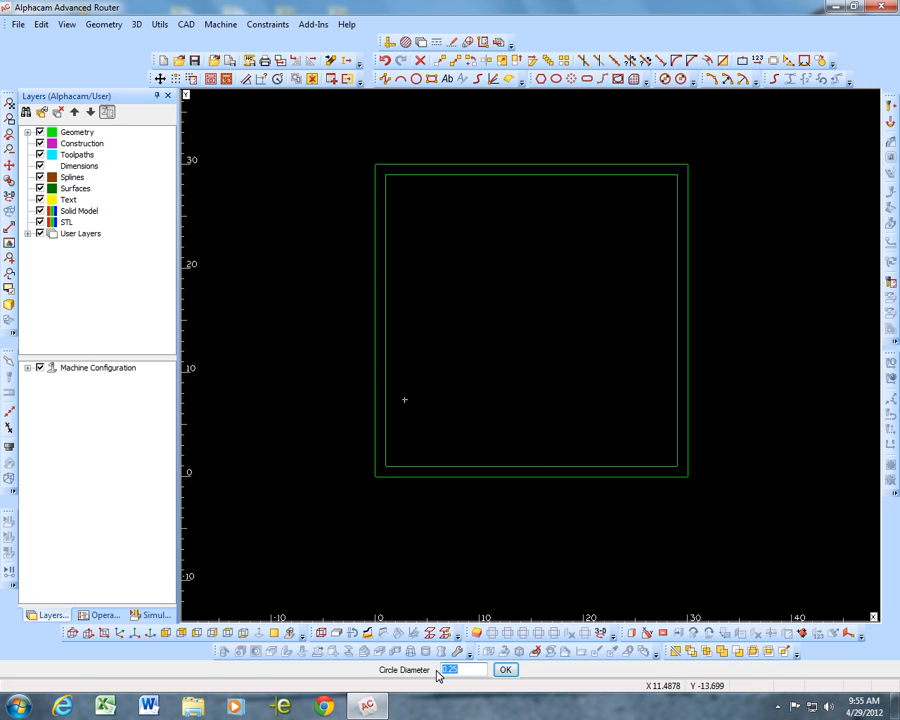
click(506, 670)
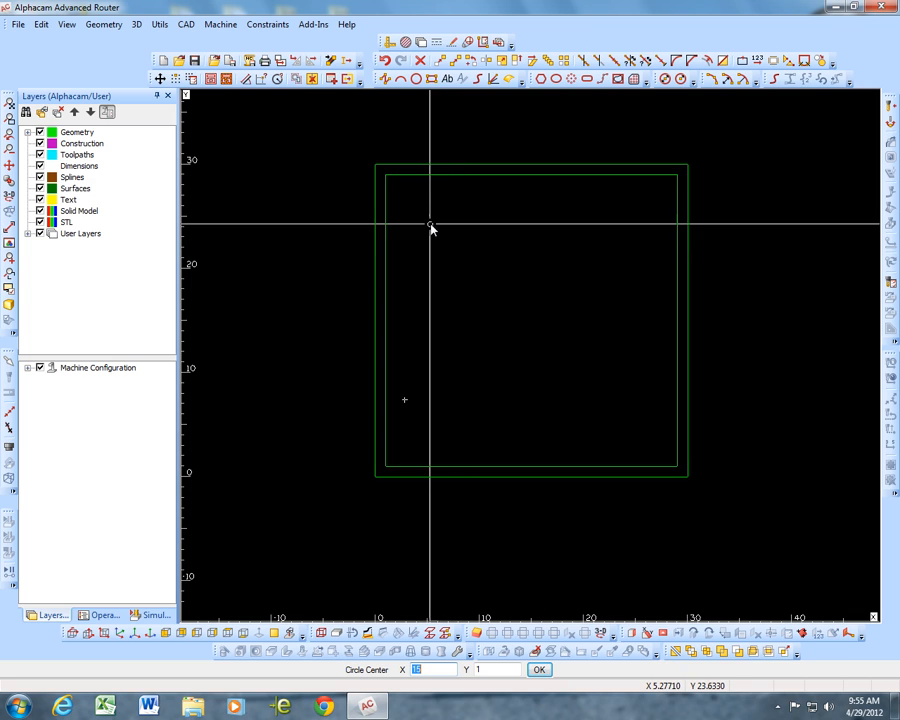
key(e)
click(387, 186)
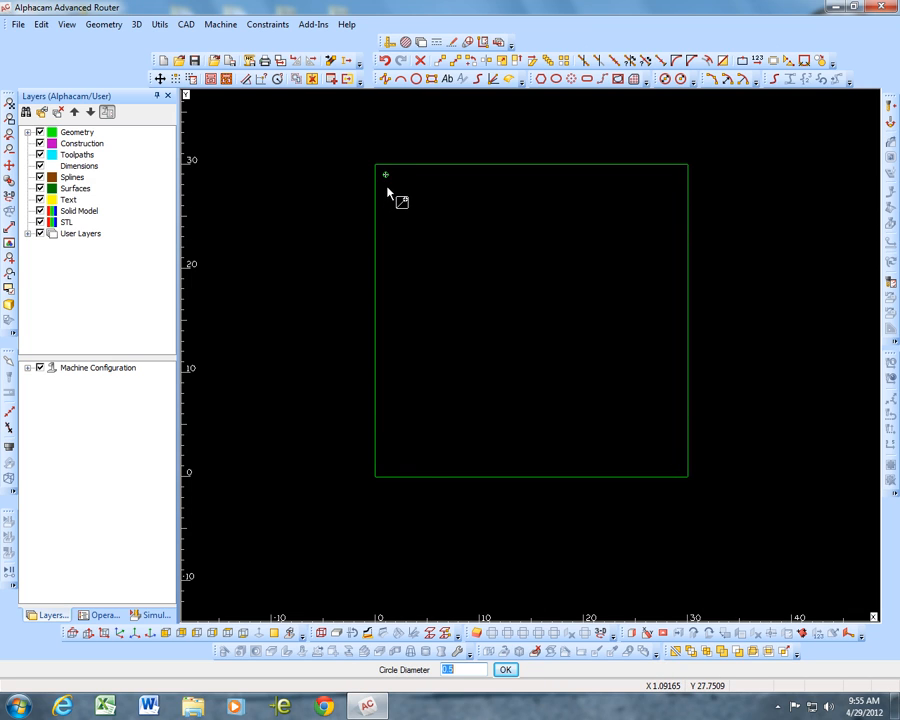
key(Return)
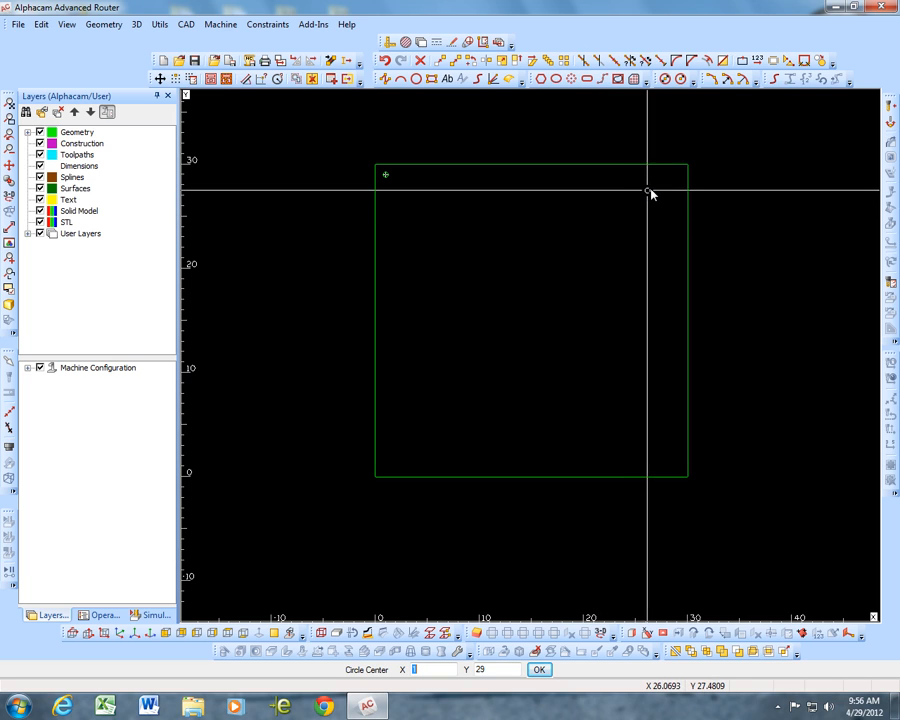
key(e)
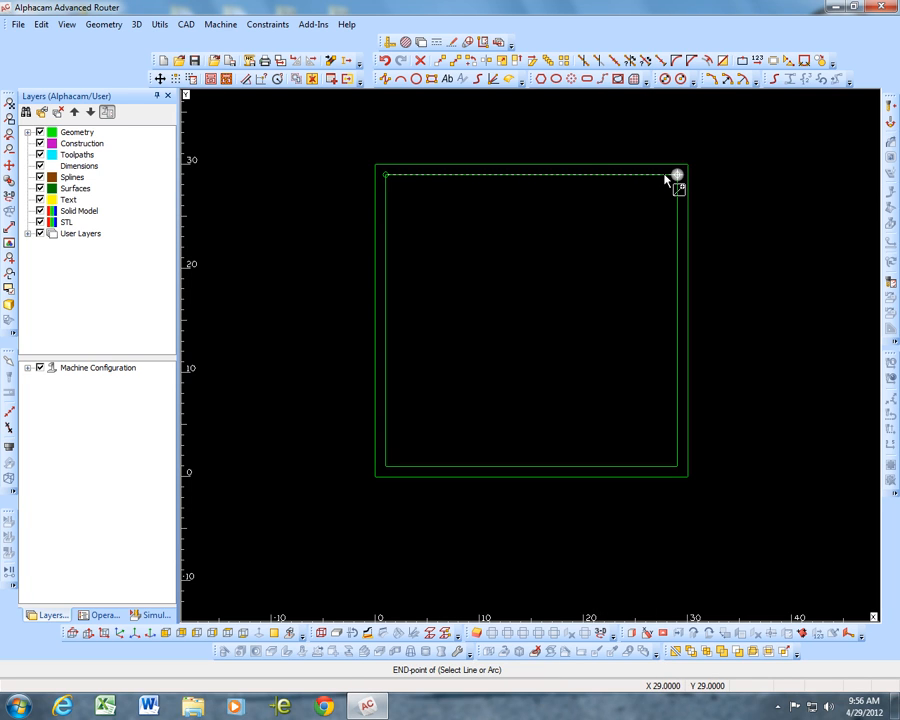
click(666, 180)
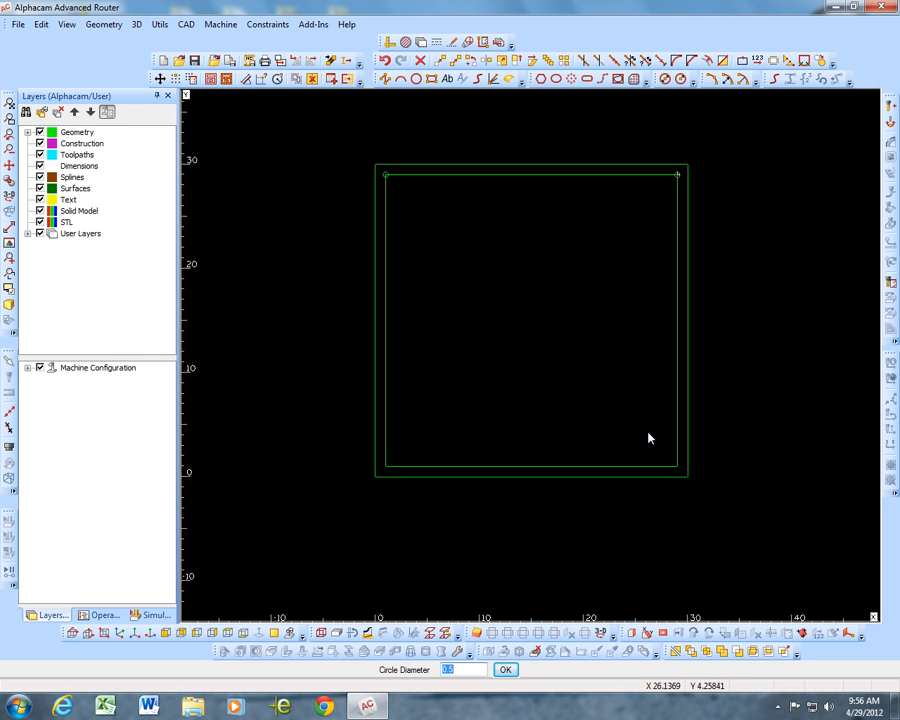
- Place circles of diameter 0.5 centered on the endpoints at the inner square's two lower corners
key(Return)
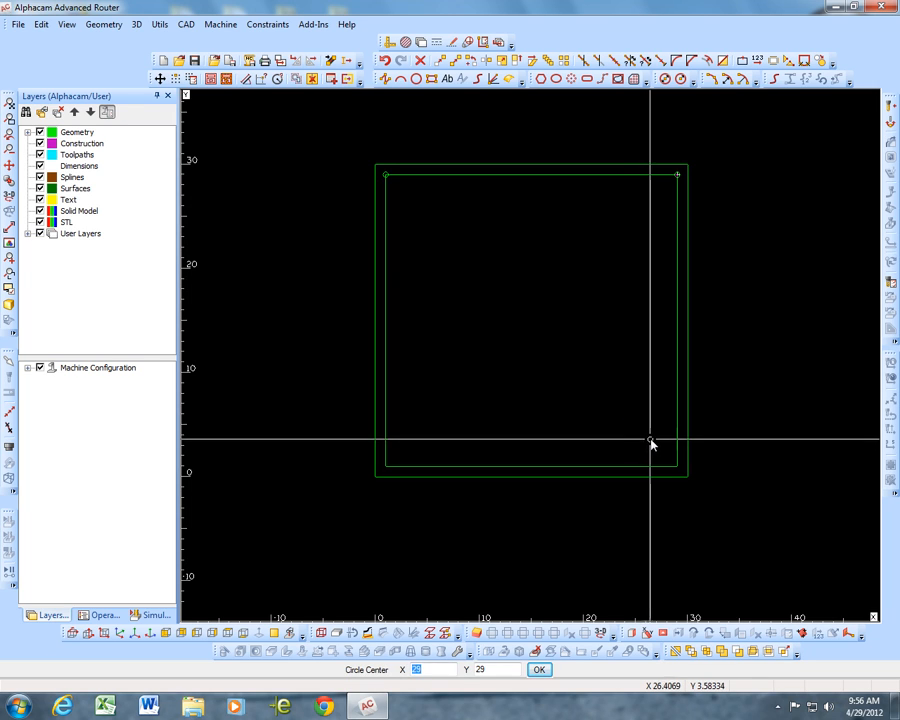
key(e)
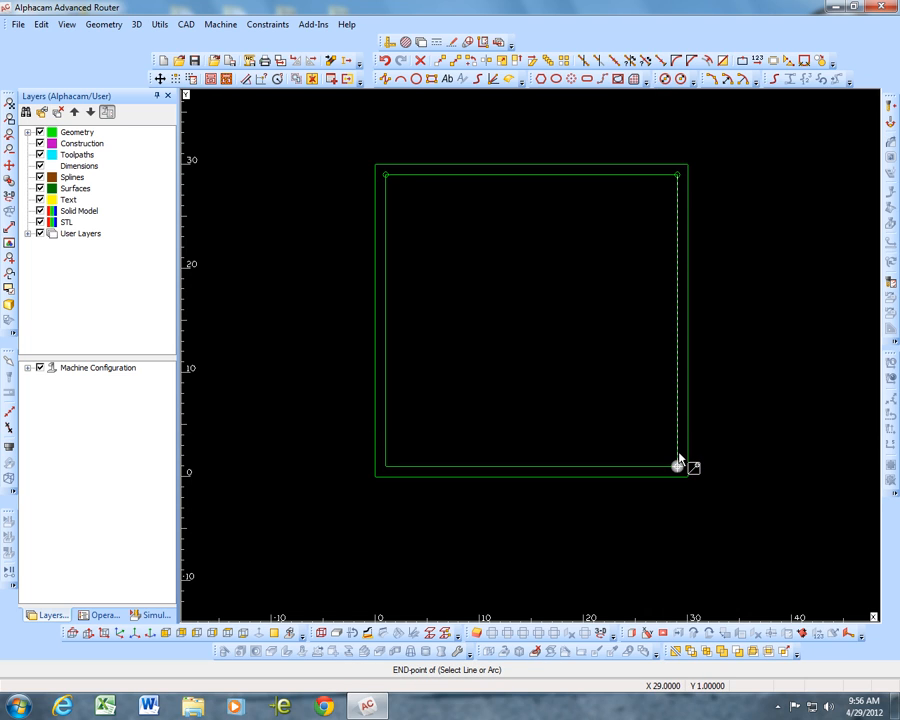
click(678, 450)
key(Return)
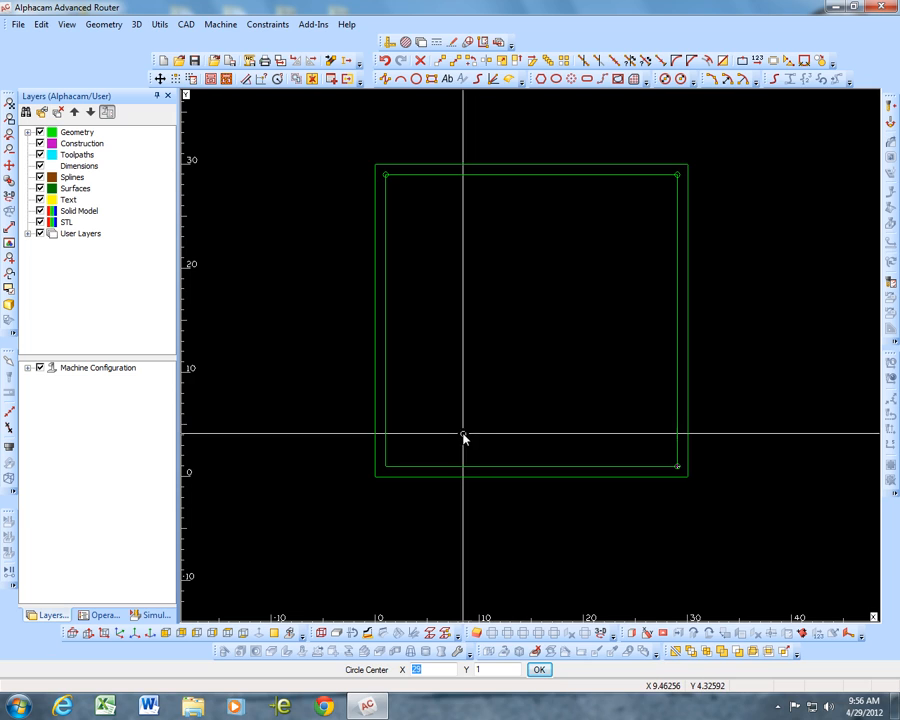
click(397, 467)
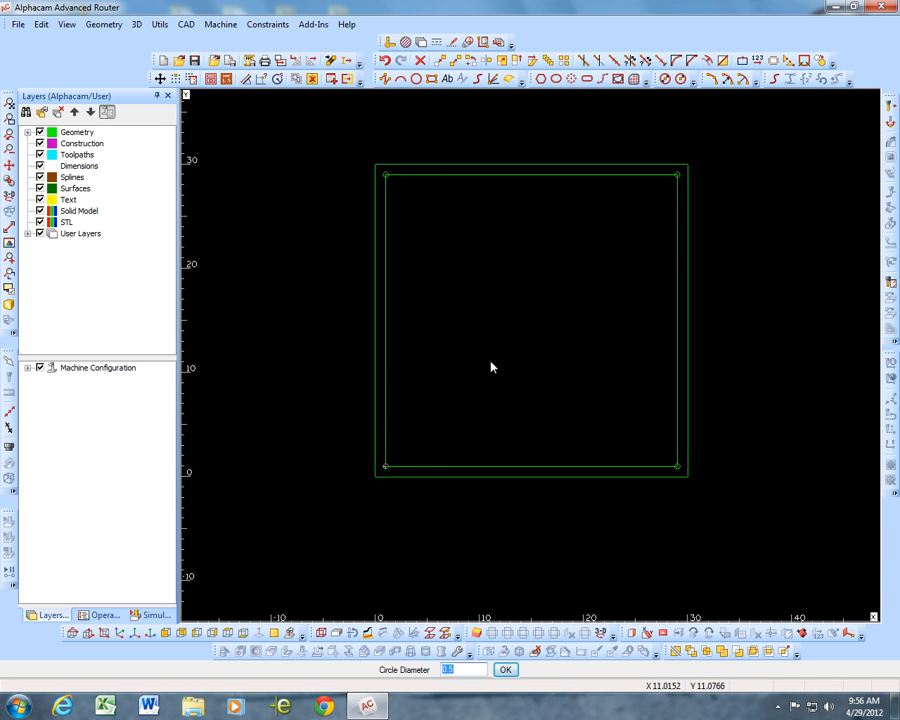
key(Escape)
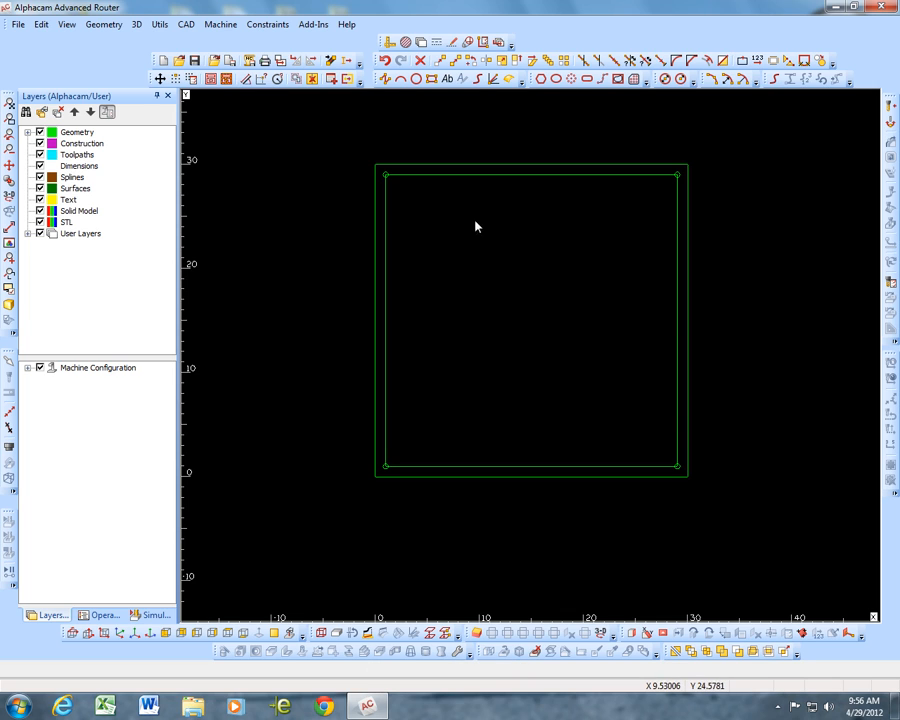
- Delete the inner offset square, keeping the four corner circles
click(420, 60)
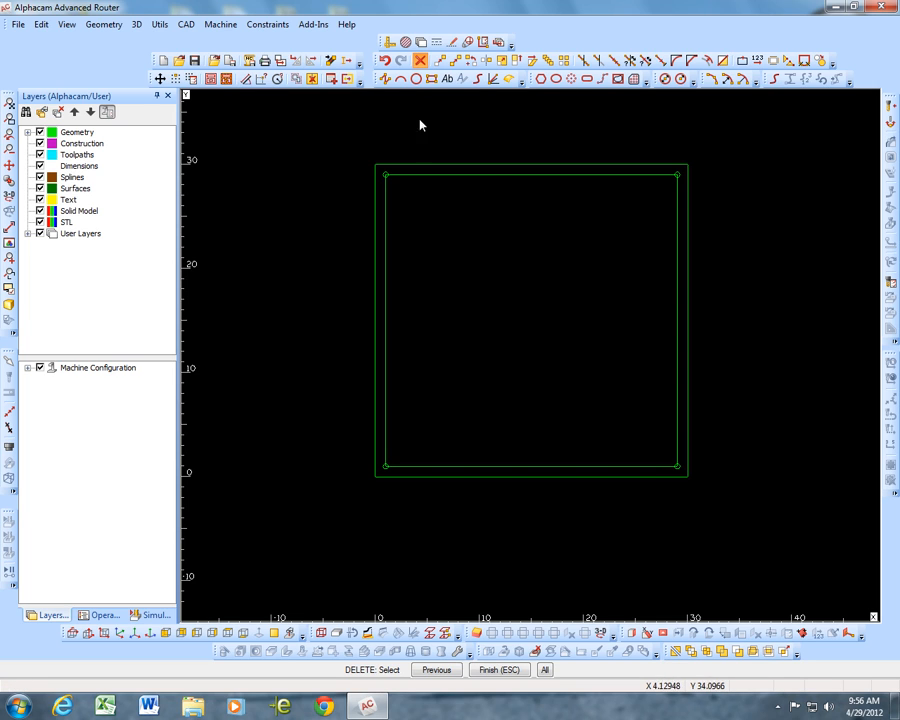
click(418, 175)
key(Escape)
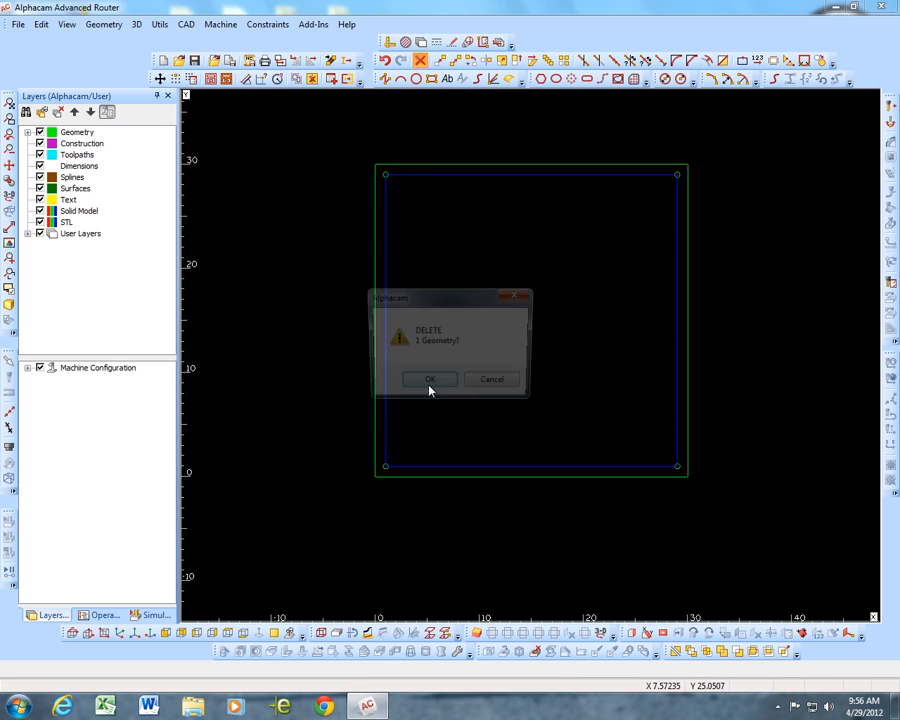
click(428, 385)
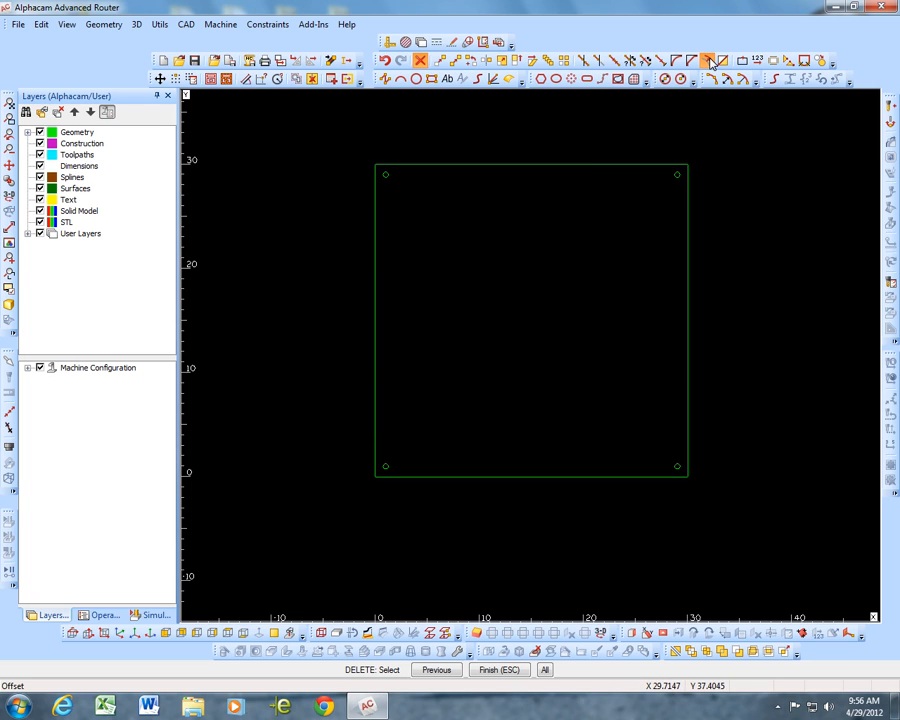
- Offset the square's left edge inward by a distance of 2, using the Line / Arc option
click(496, 43)
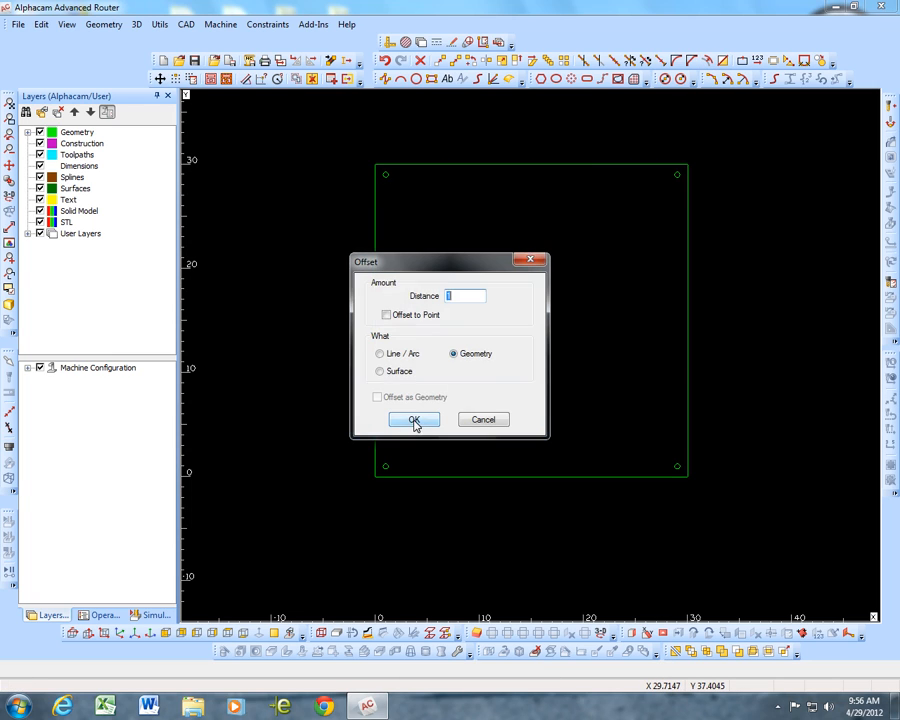
click(389, 356)
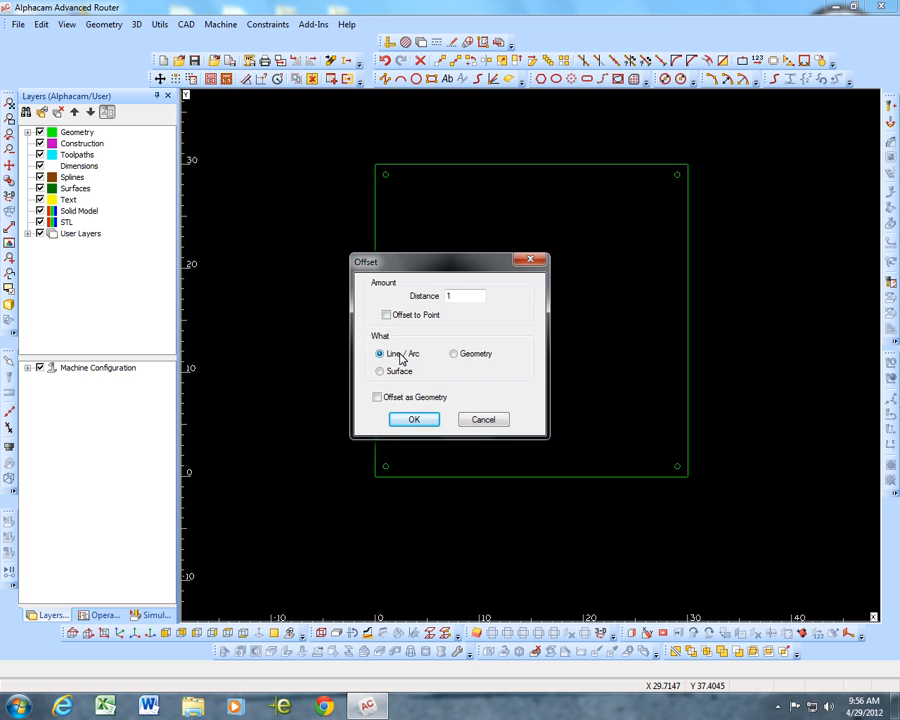
double_click(452, 296)
text(2)
click(415, 420)
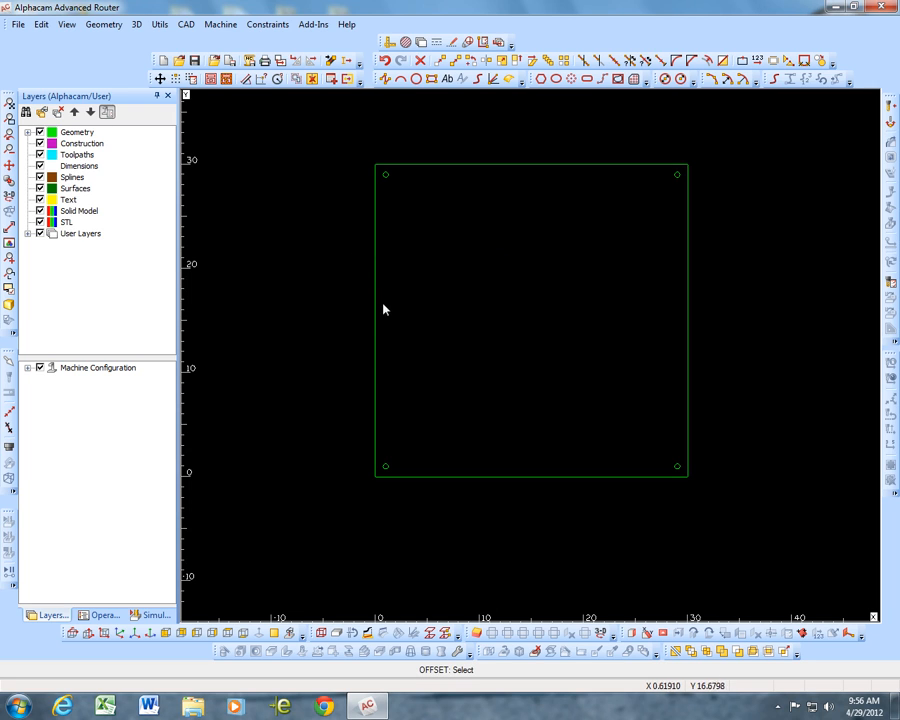
click(376, 301)
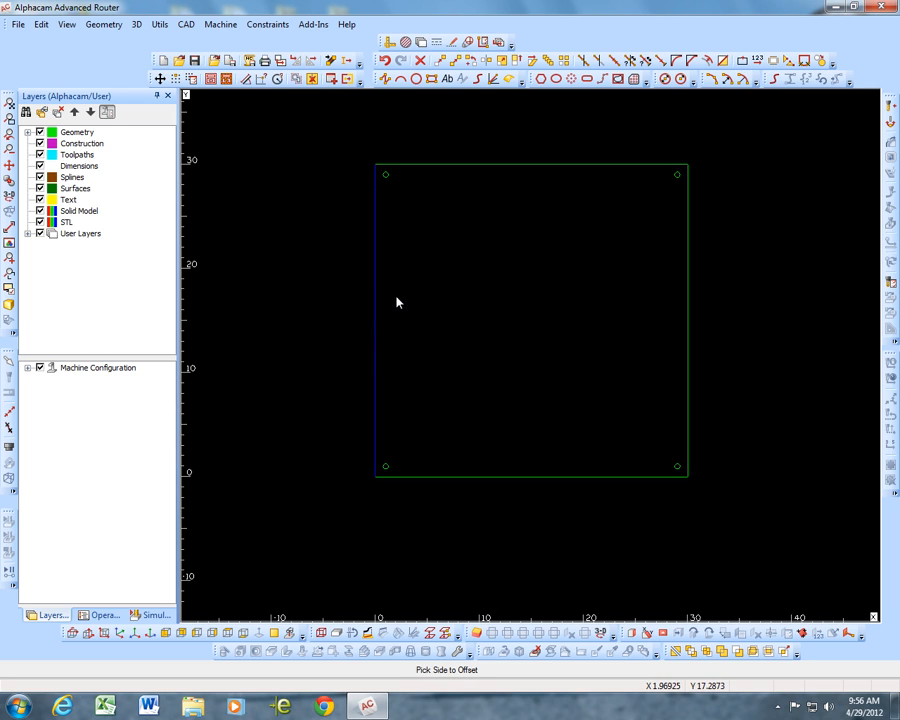
click(410, 303)
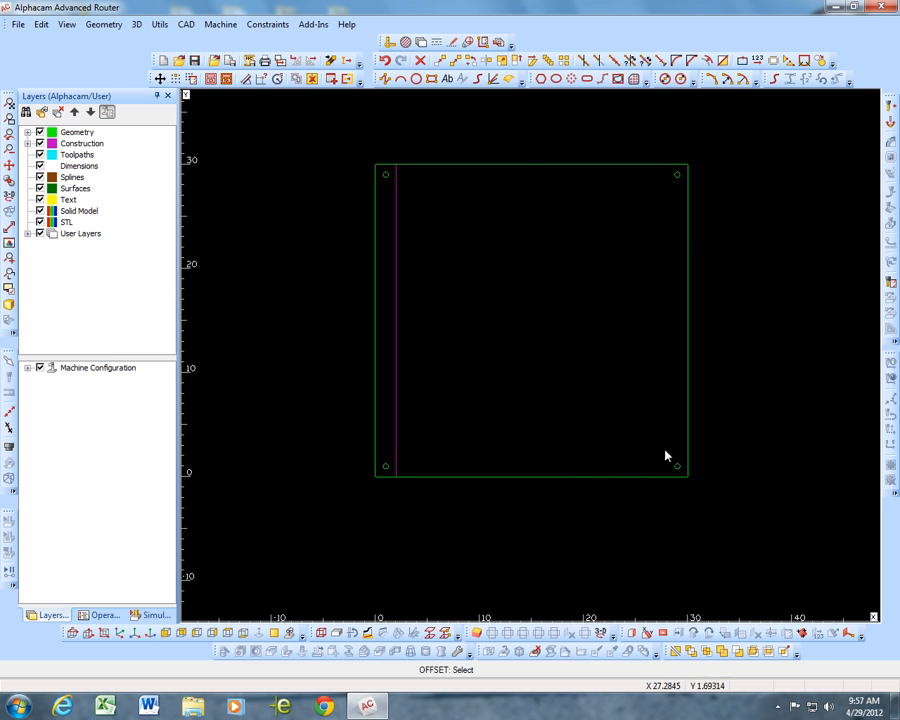
- Offset the square's upper, right and lower edges inward by the same distance of 2
click(449, 166)
click(450, 199)
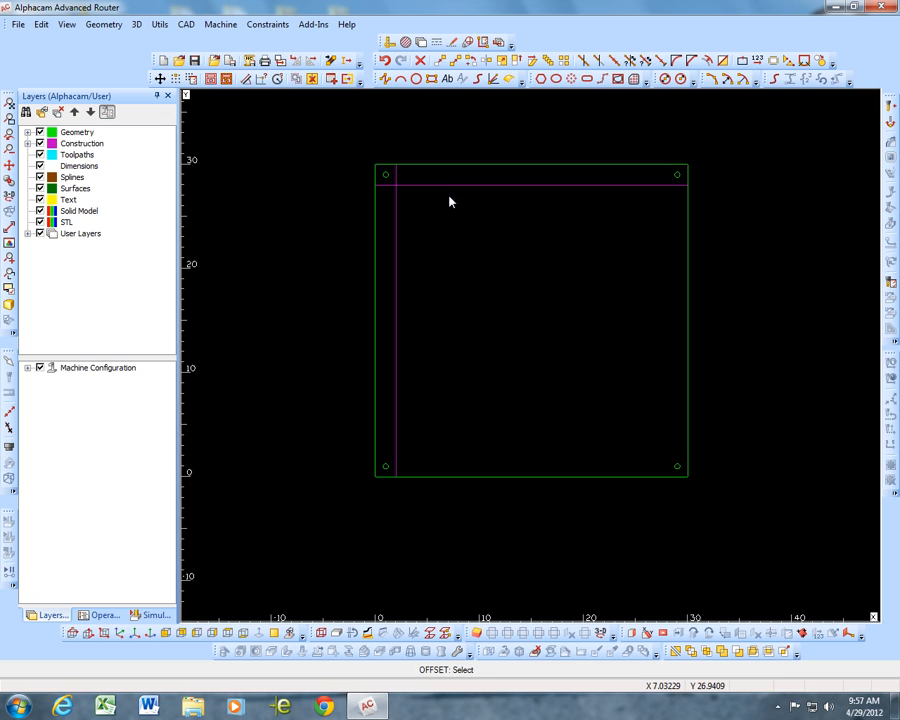
click(688, 253)
click(630, 271)
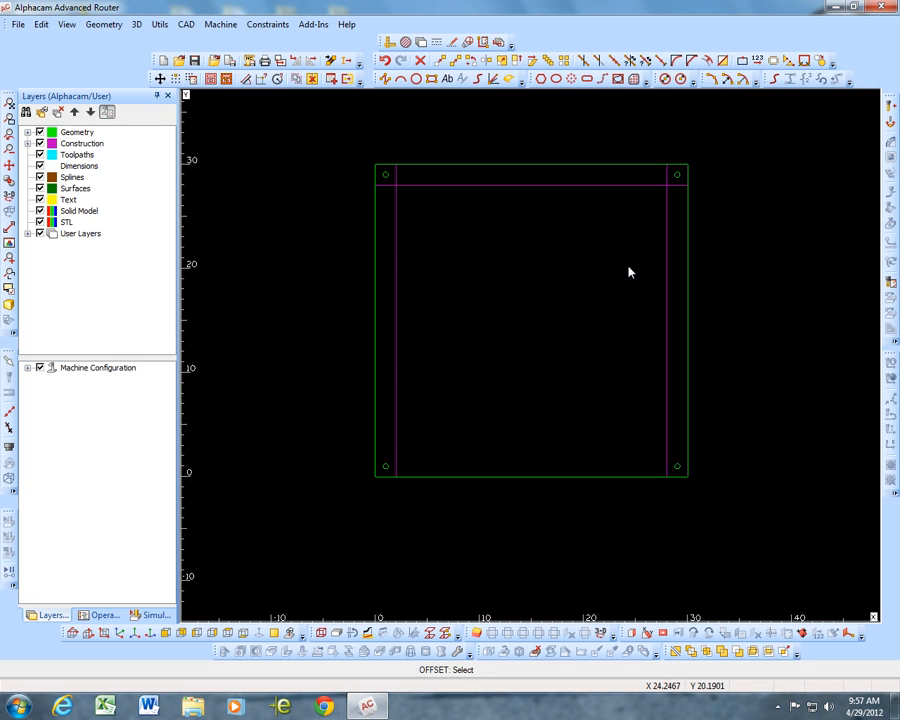
click(572, 480)
click(560, 435)
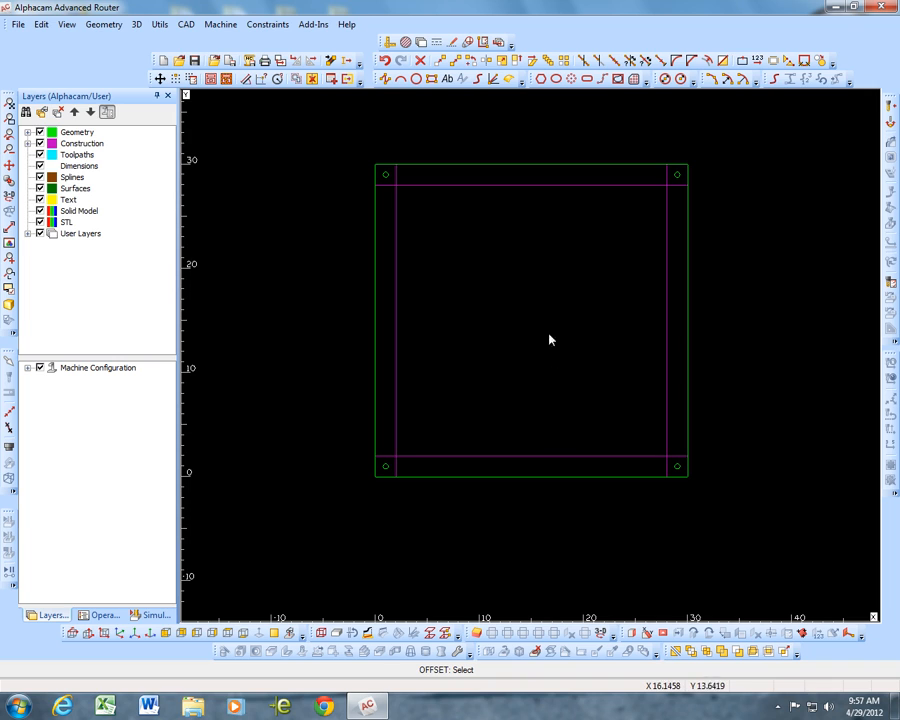
- Place 0.5 diameter circles where the left construction line intersects the lower and upper construction lines
click(665, 80)
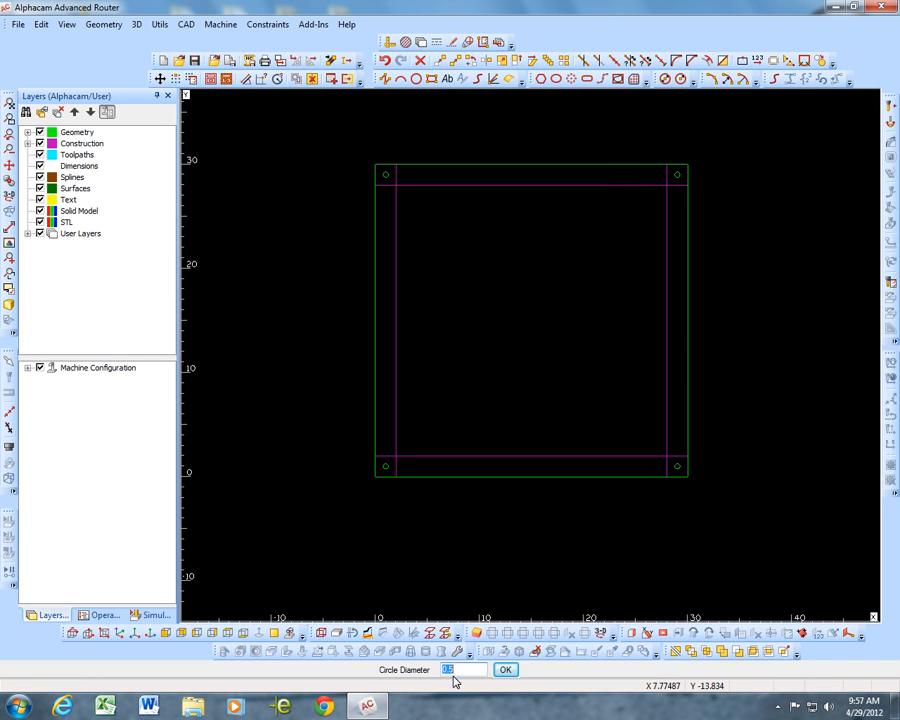
click(507, 671)
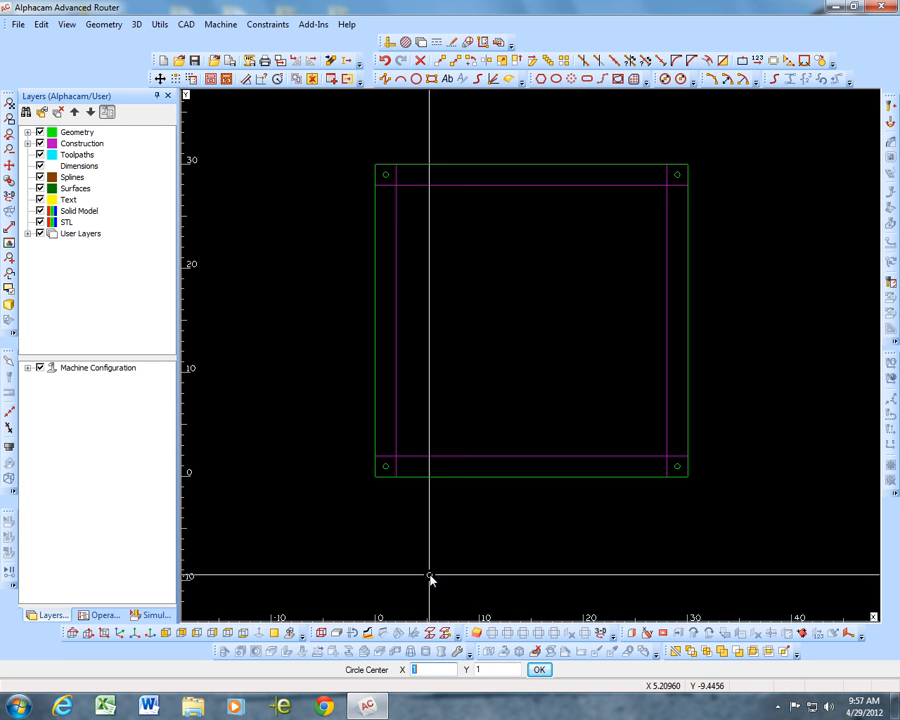
key(i)
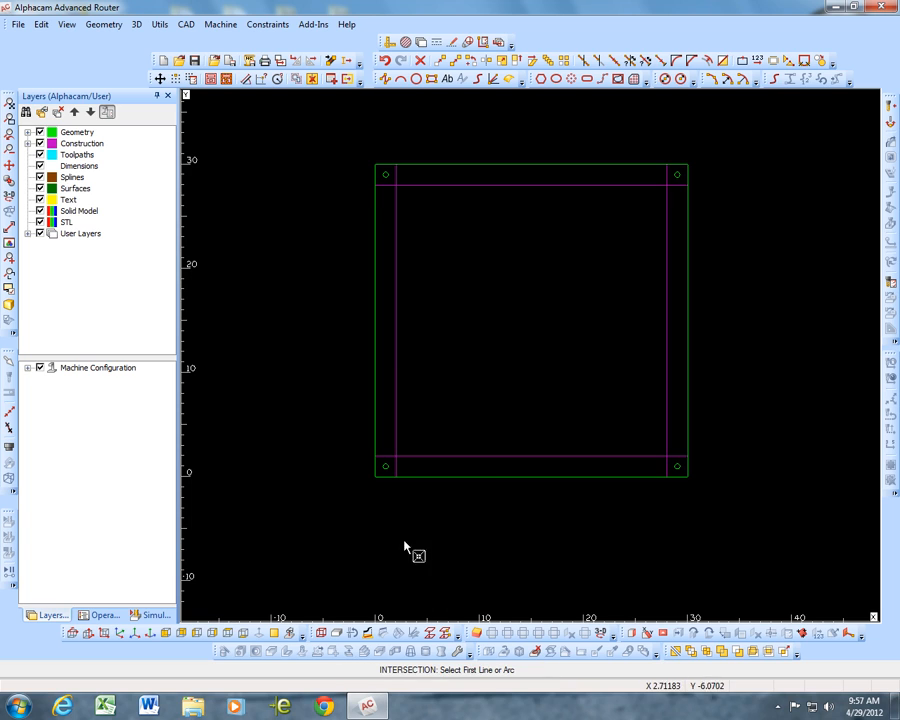
click(413, 460)
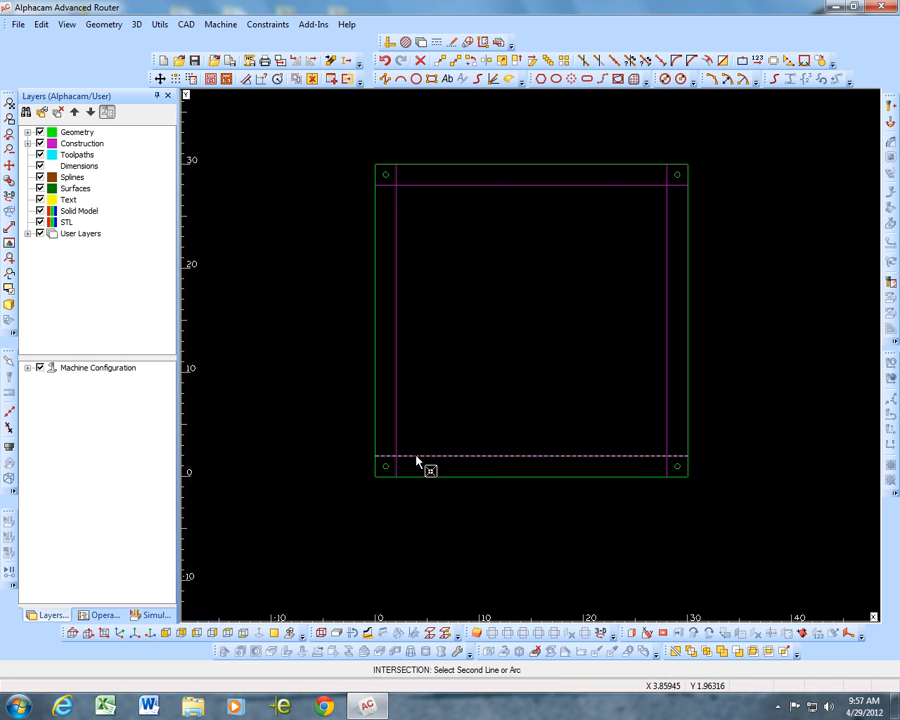
click(395, 422)
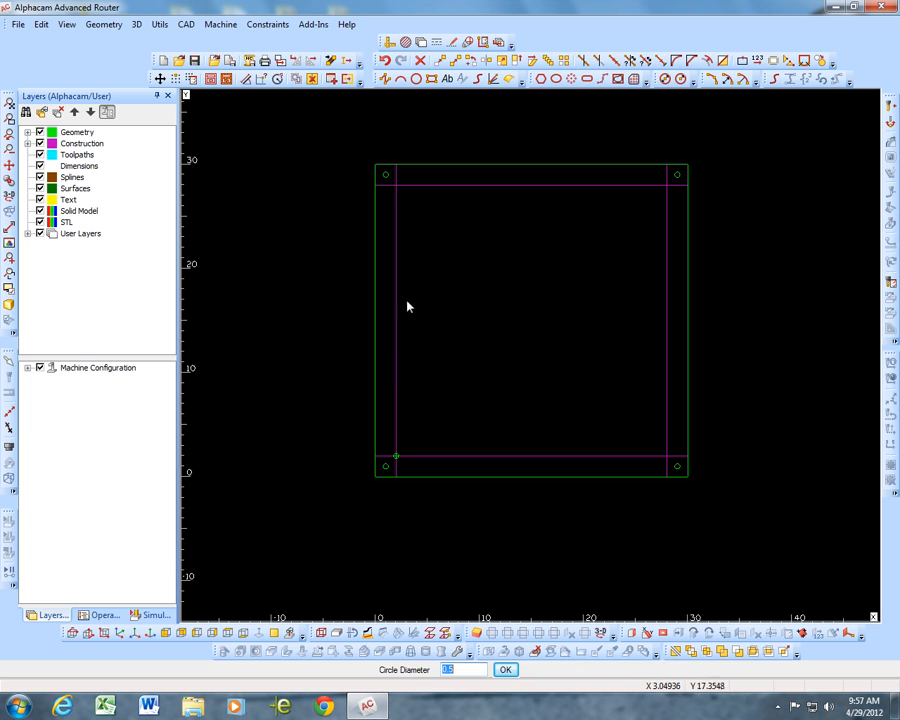
key(Return)
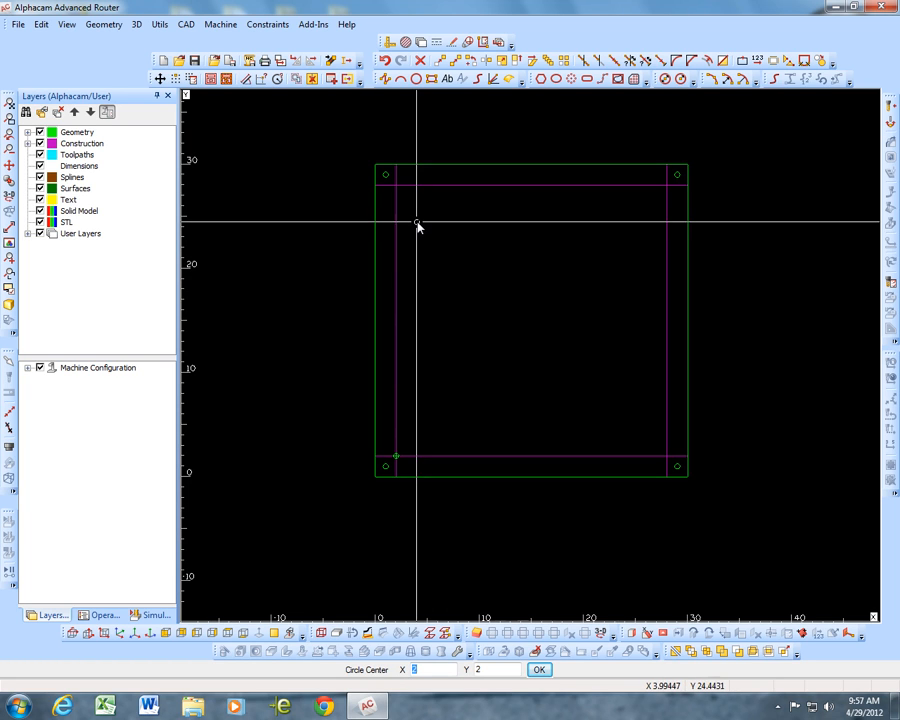
key(i)
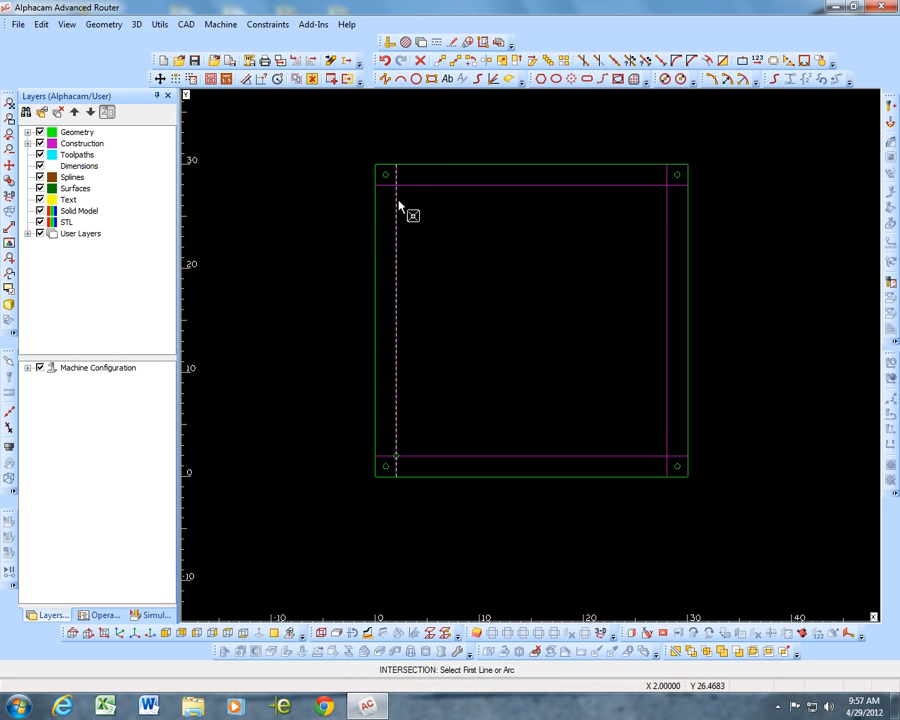
click(397, 203)
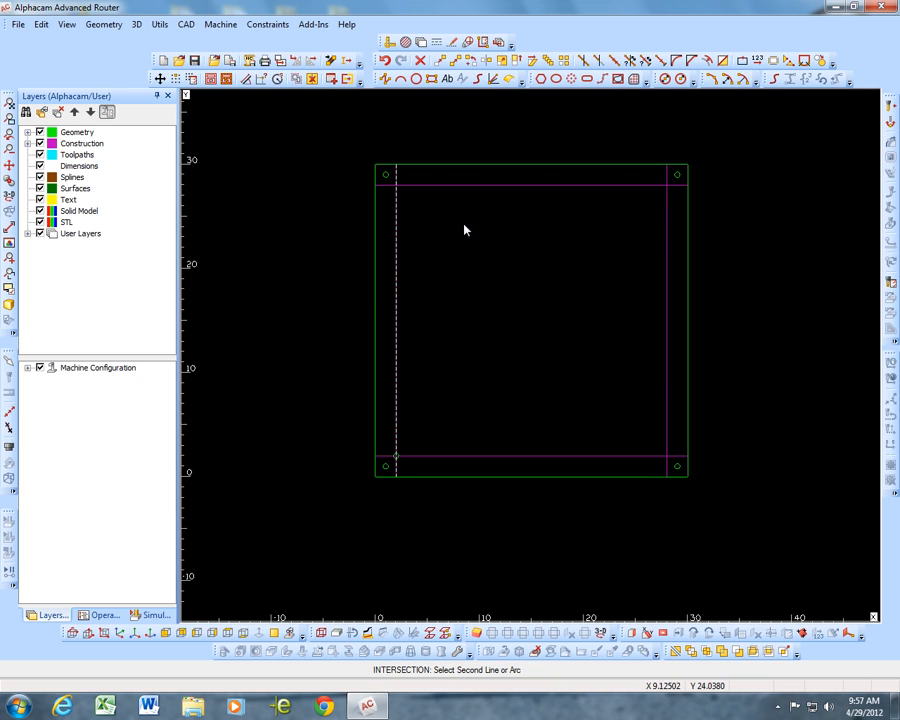
click(590, 192)
click(538, 192)
- Place 0.5 diameter circles where the right construction line intersects the upper and lower construction lines
key(Return)
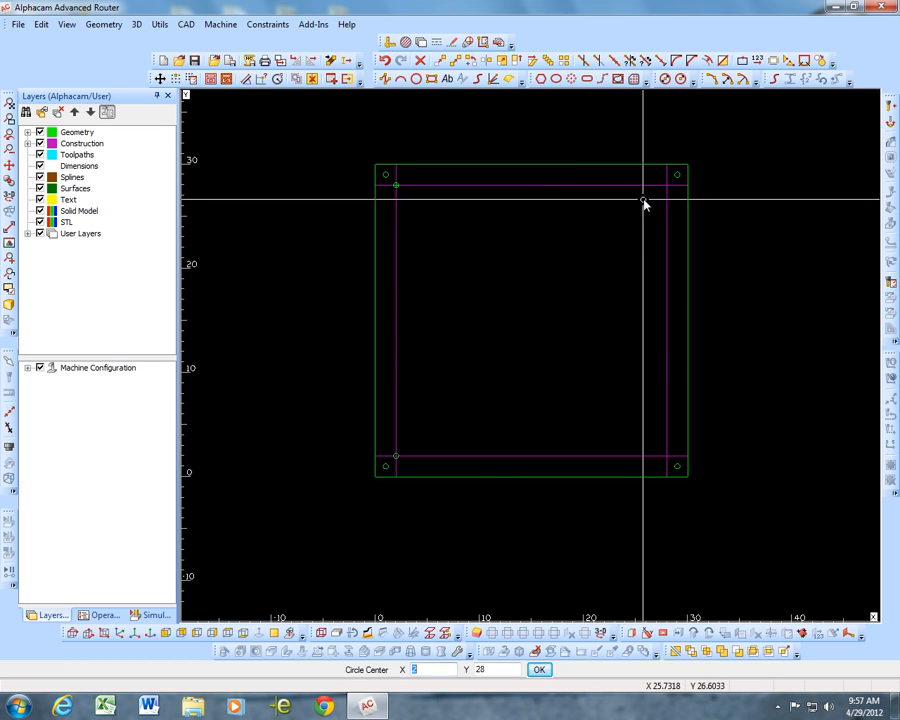
key(Return)
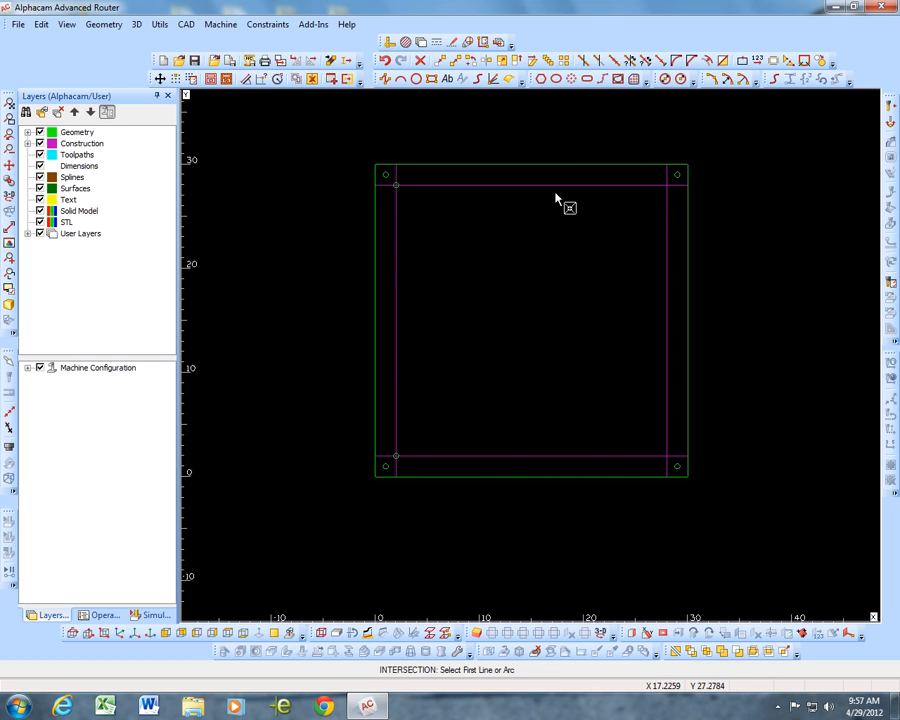
click(472, 186)
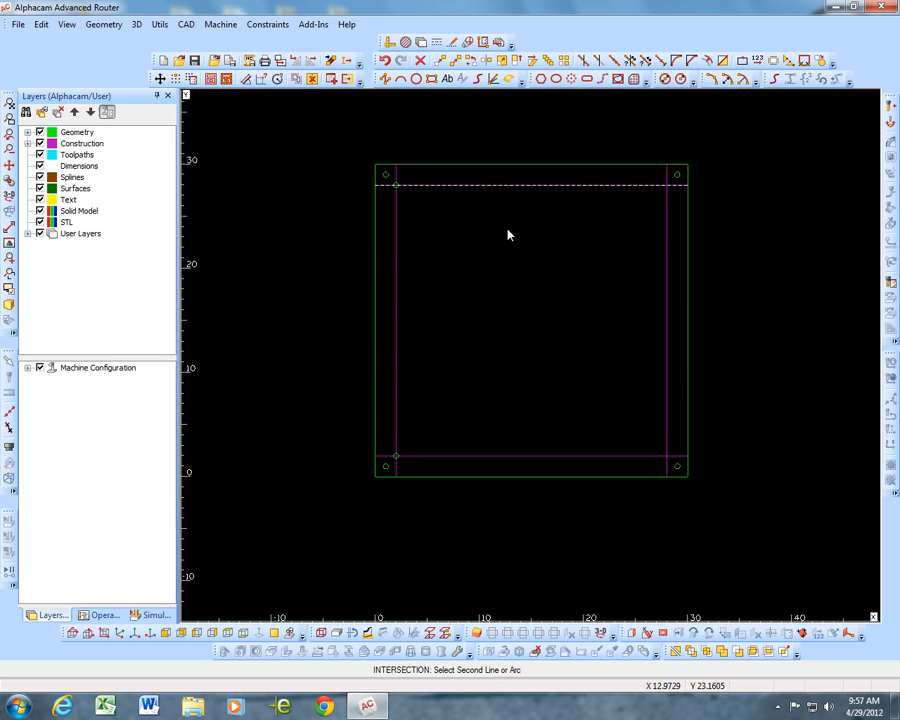
click(667, 424)
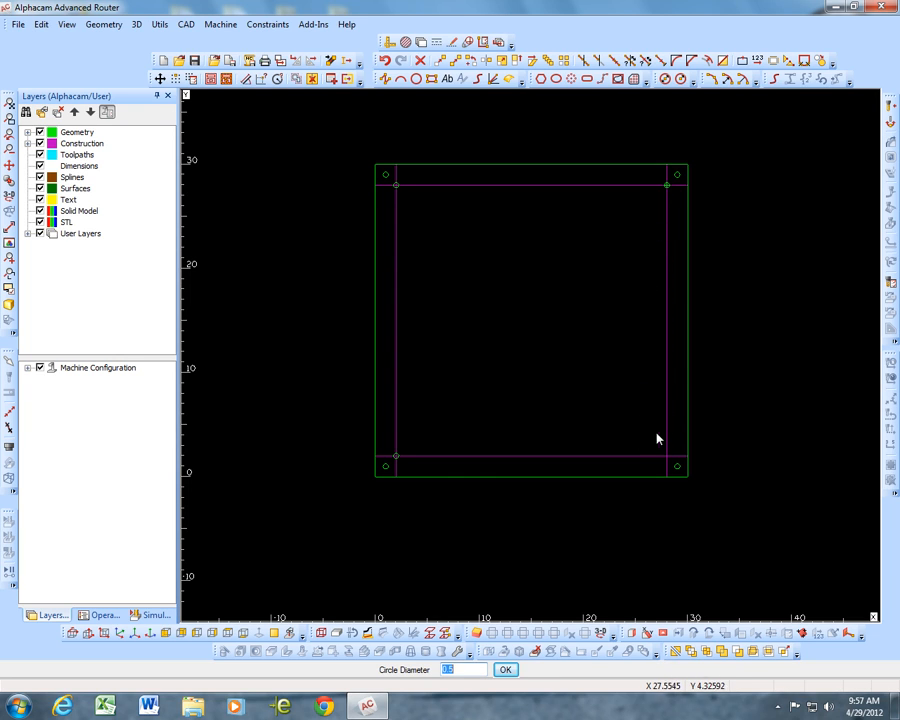
key(Return)
key(i)
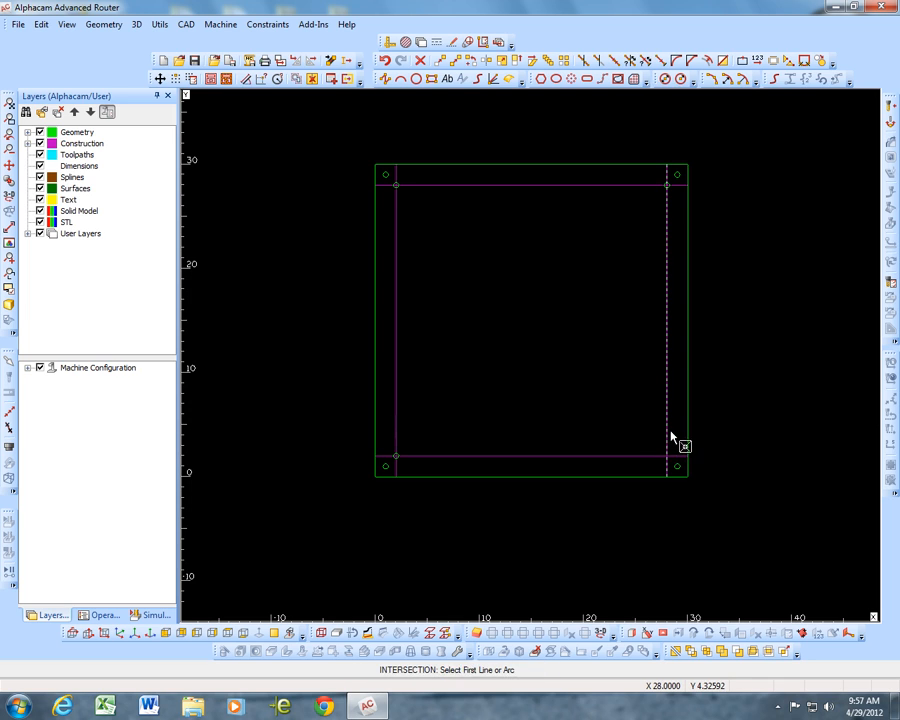
click(667, 433)
click(640, 457)
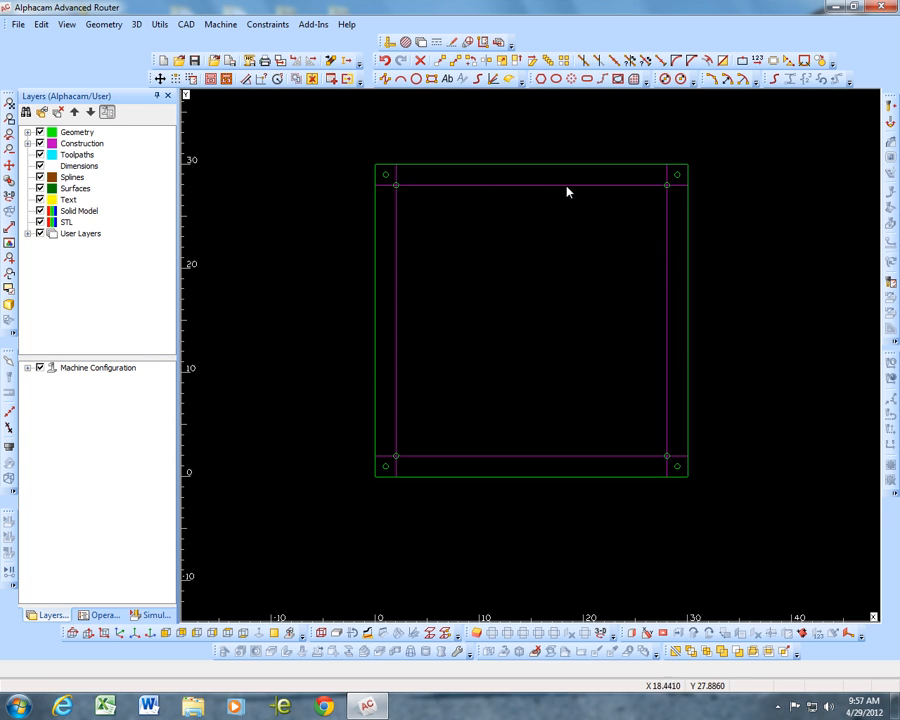
- Place 0.5 diameter circles at the midpoints of the upper and right construction lines
click(664, 78)
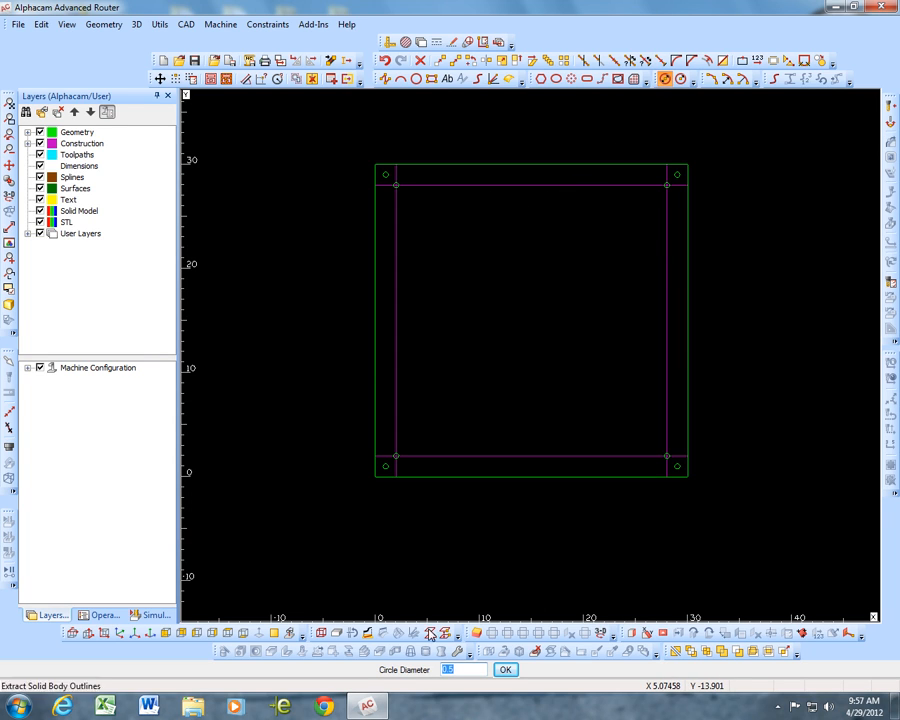
click(505, 669)
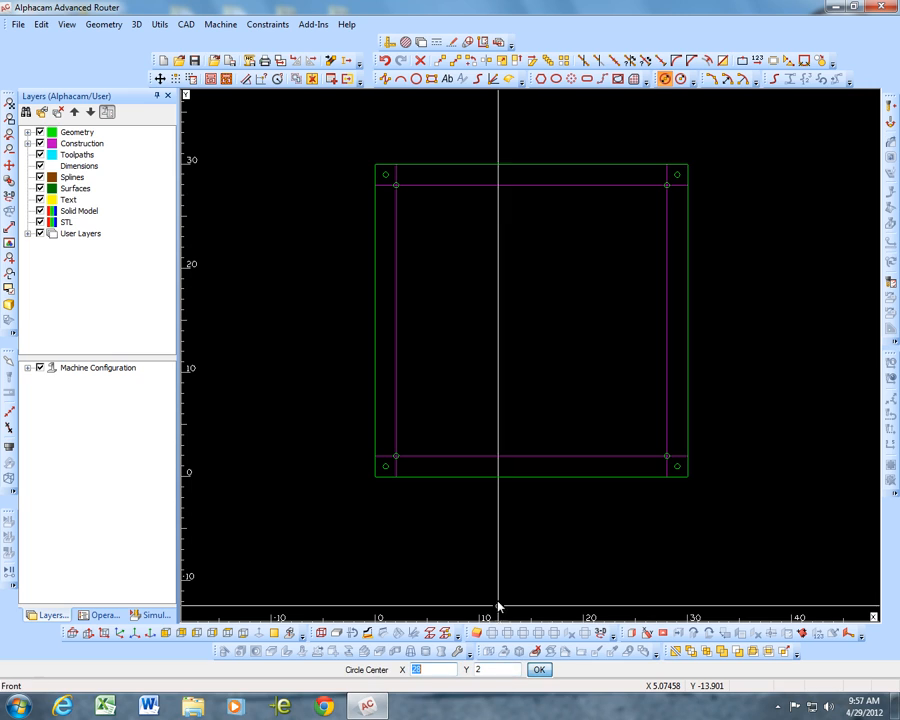
key(m)
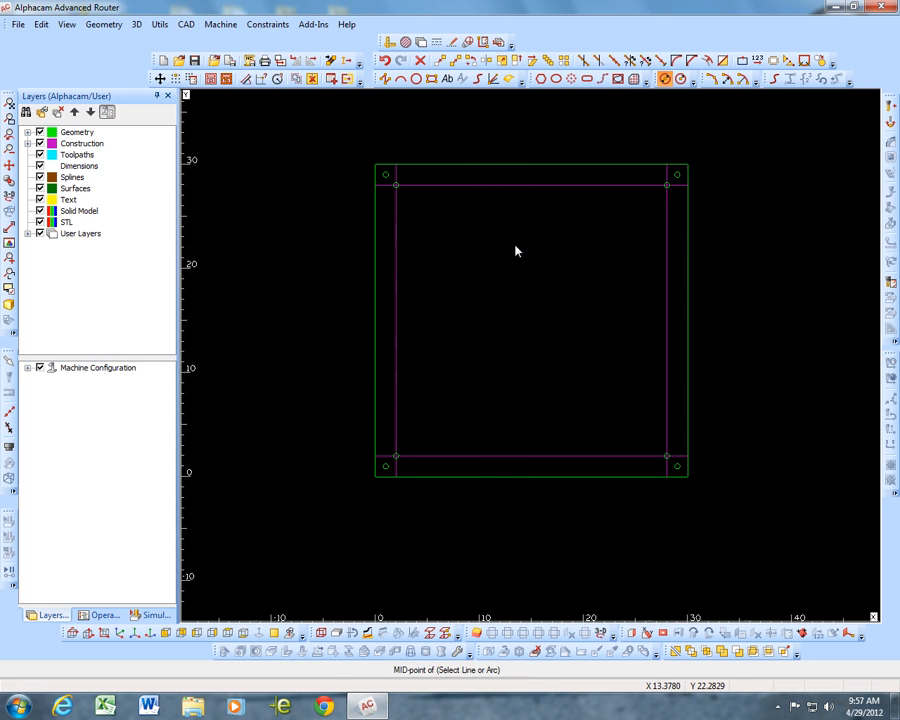
click(504, 189)
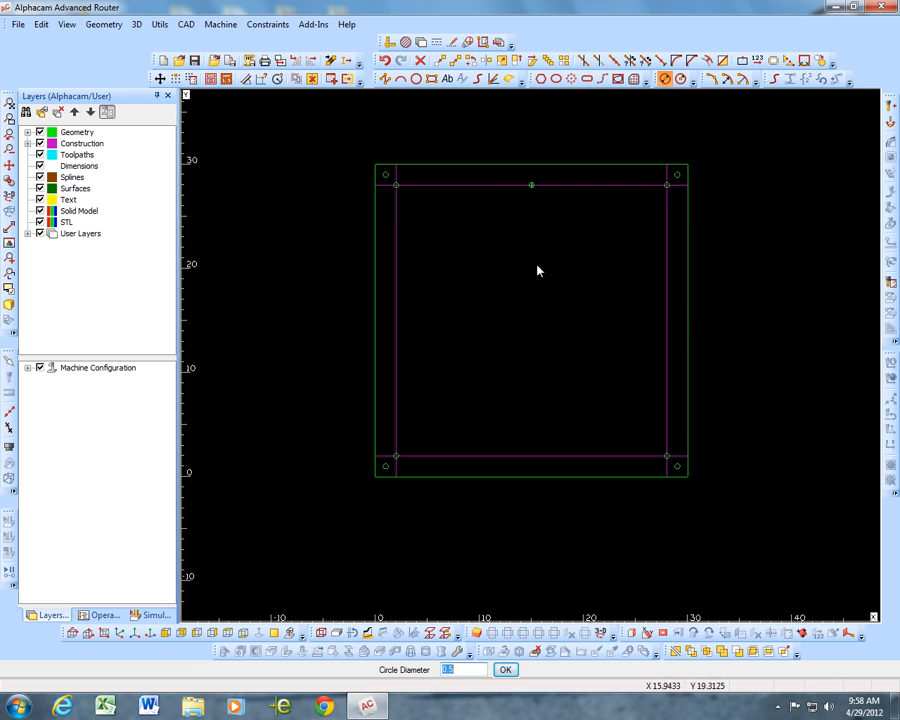
key(Return)
key(m)
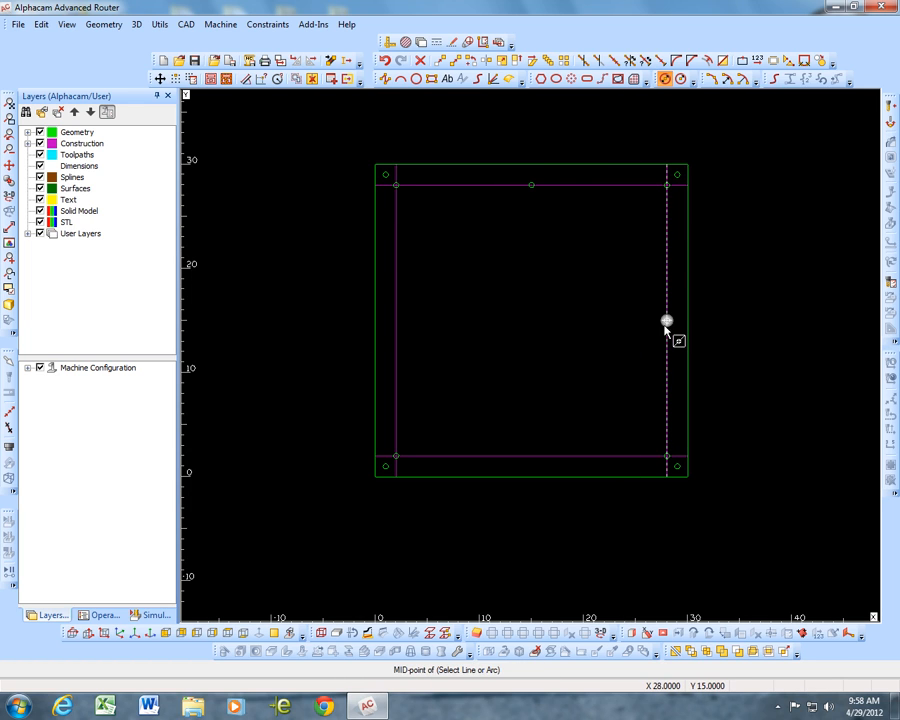
click(667, 321)
- Place 0.5 diameter circles at the midpoints of the lower and left construction lines, and end the circle command
key(Return)
key(m)
click(530, 457)
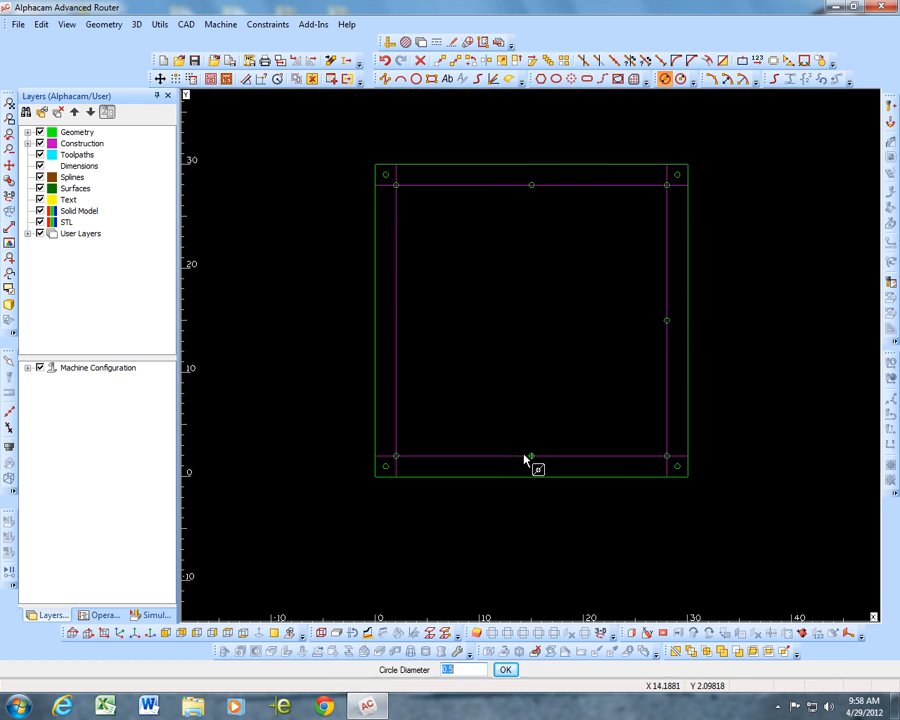
key(Return)
key(m)
click(398, 360)
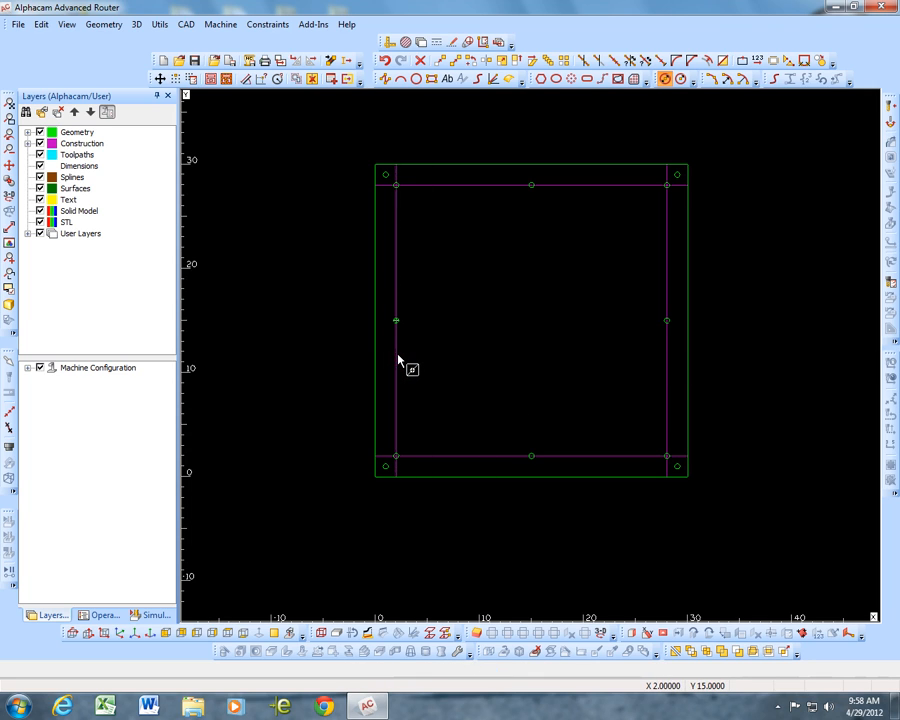
key(Escape)
- Delete the four inner construction lines, keeping the circles, and undo that deletion
click(421, 61)
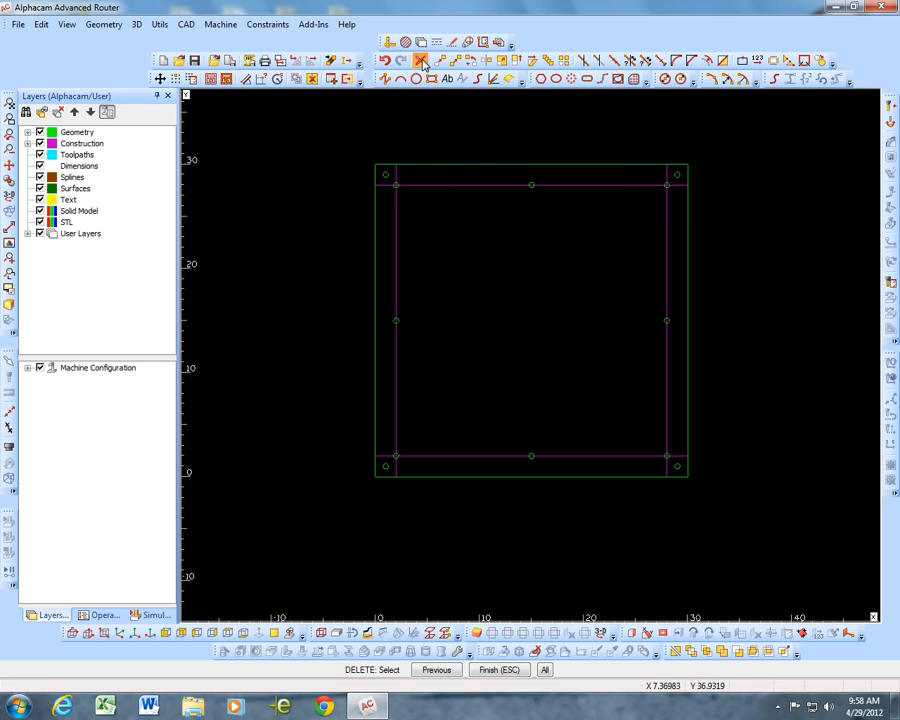
click(434, 186)
click(397, 320)
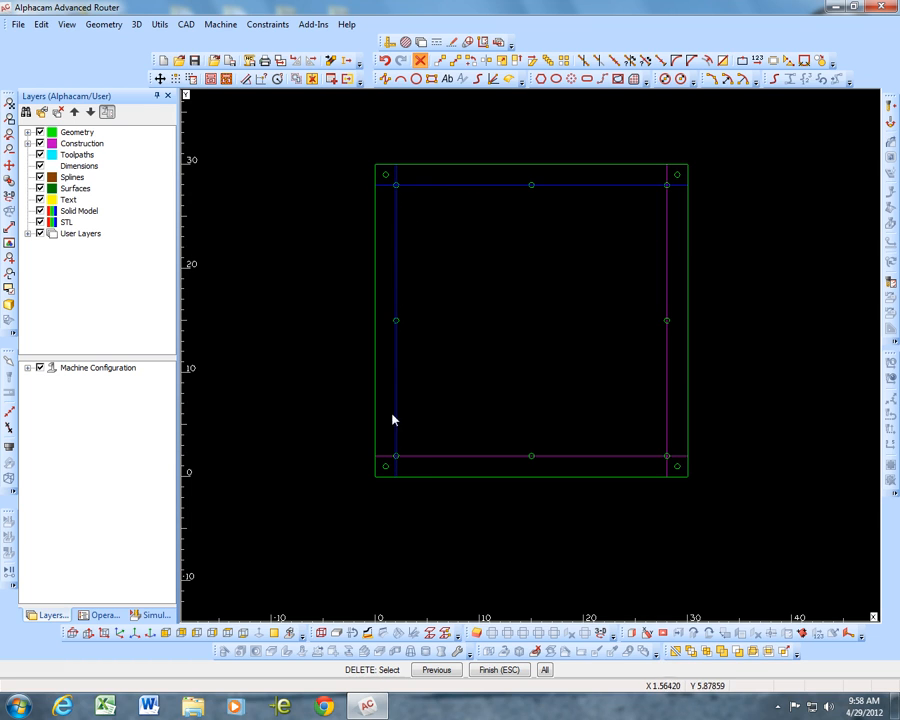
click(416, 457)
click(666, 398)
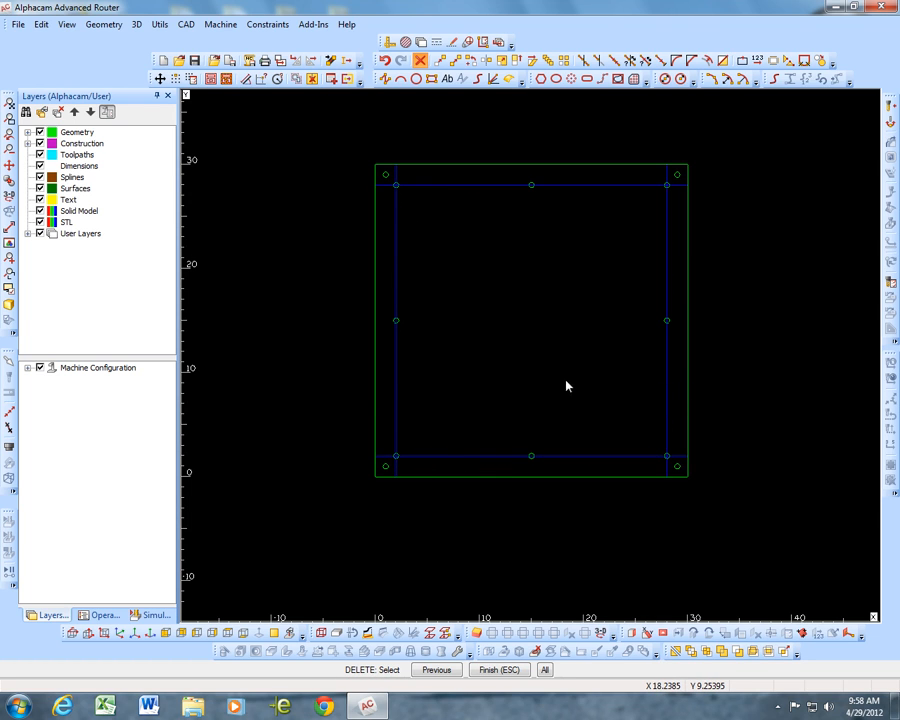
key(Escape)
click(430, 384)
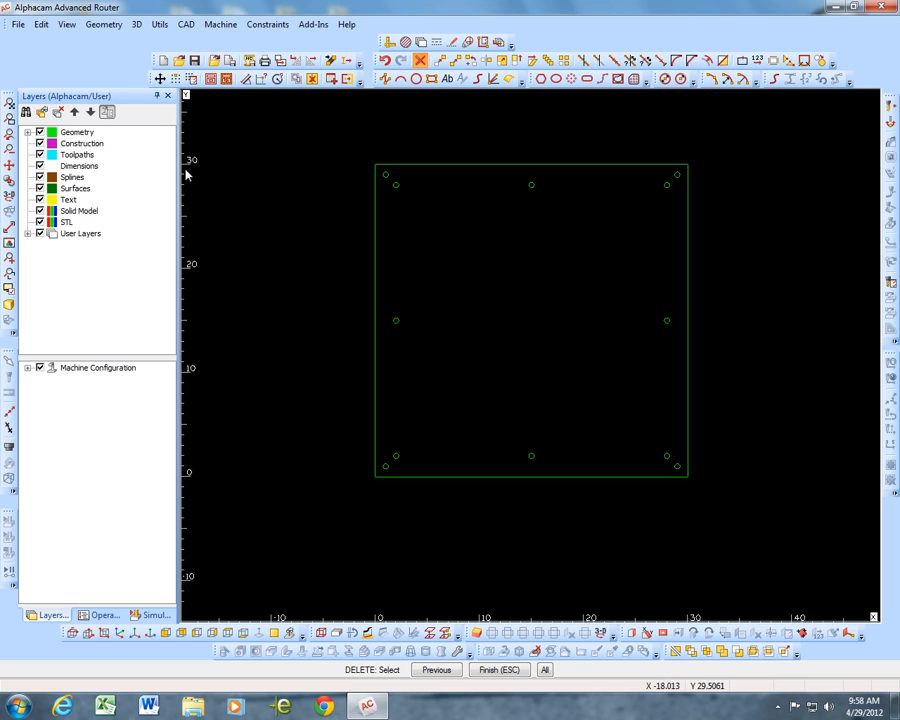
click(385, 60)
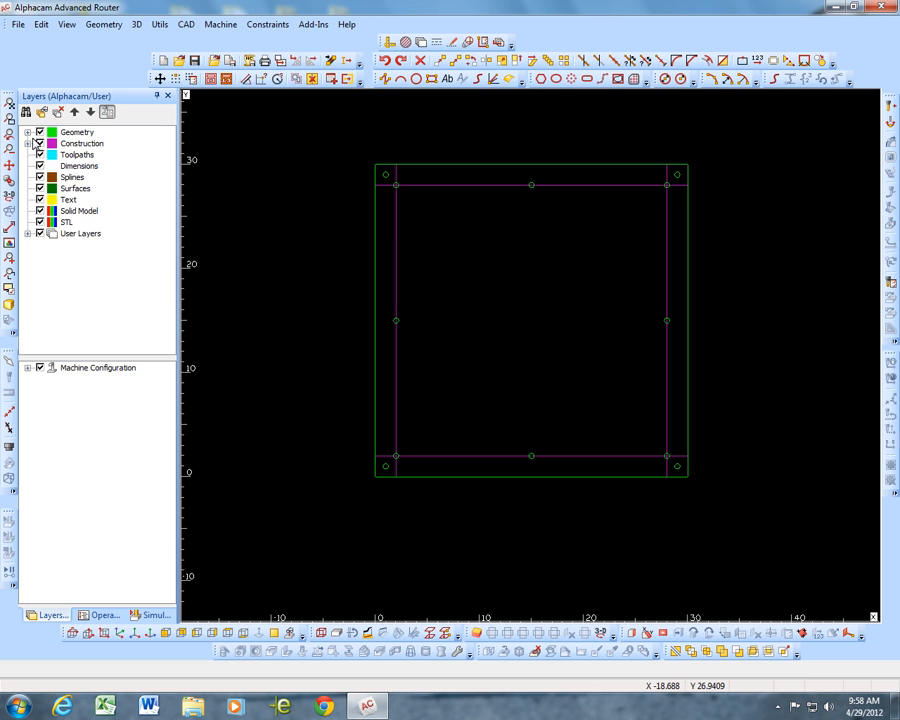
click(63, 27)
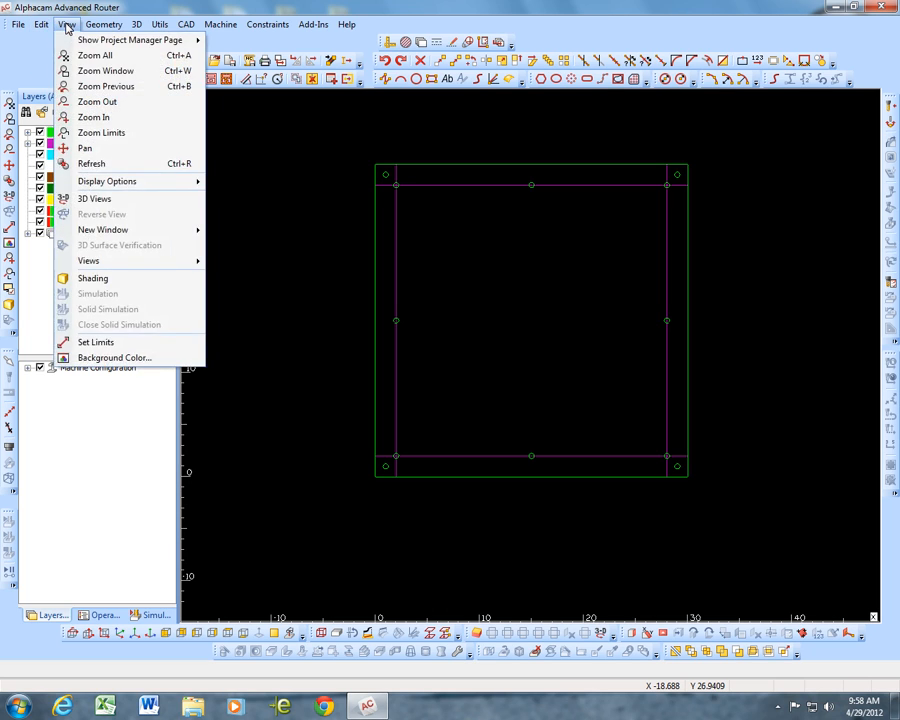
mouse_move(155, 41)
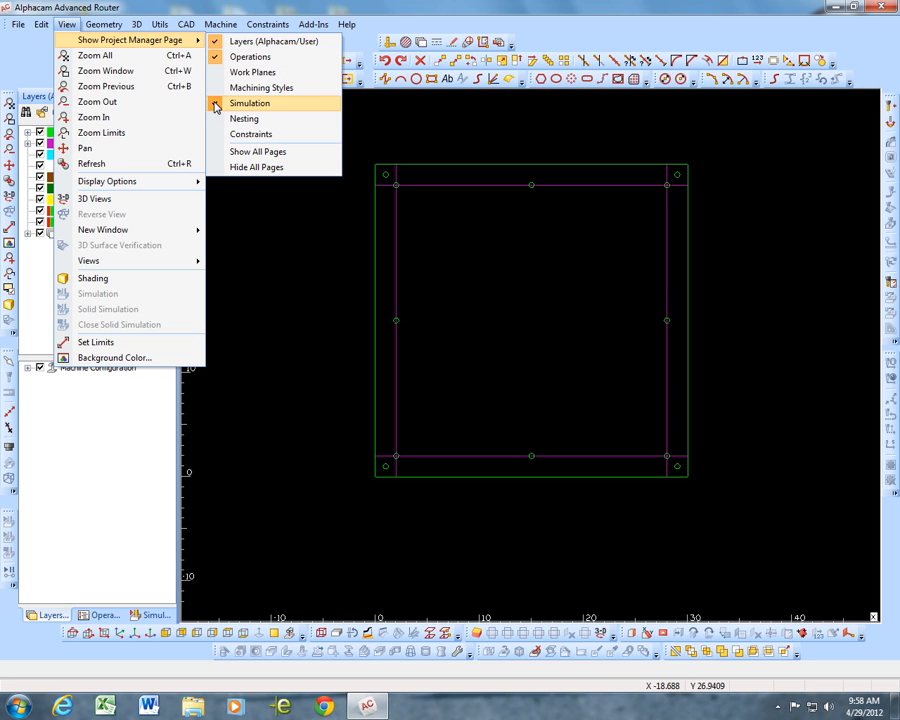
click(245, 253)
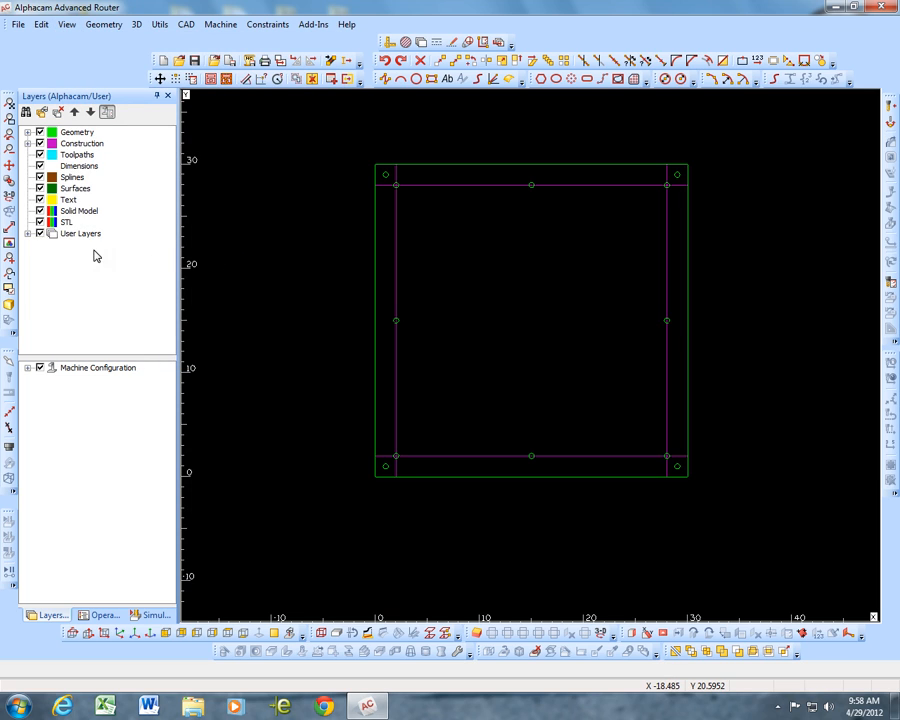
- Hide and show the Geometry layer again, and do the same with the Construction layer
click(40, 132)
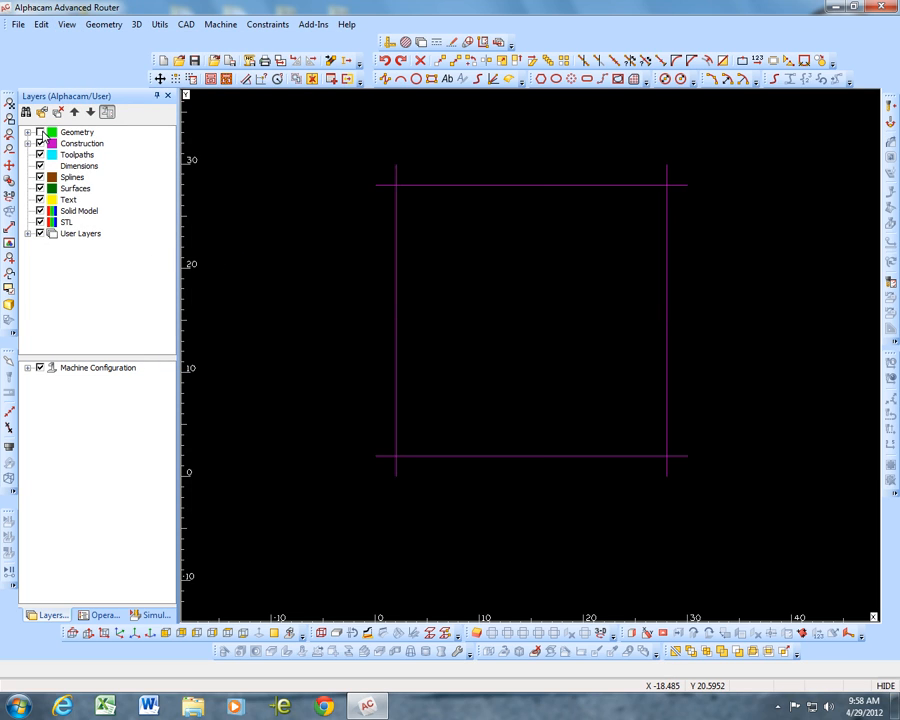
click(40, 132)
click(40, 132)
click(40, 132)
click(40, 143)
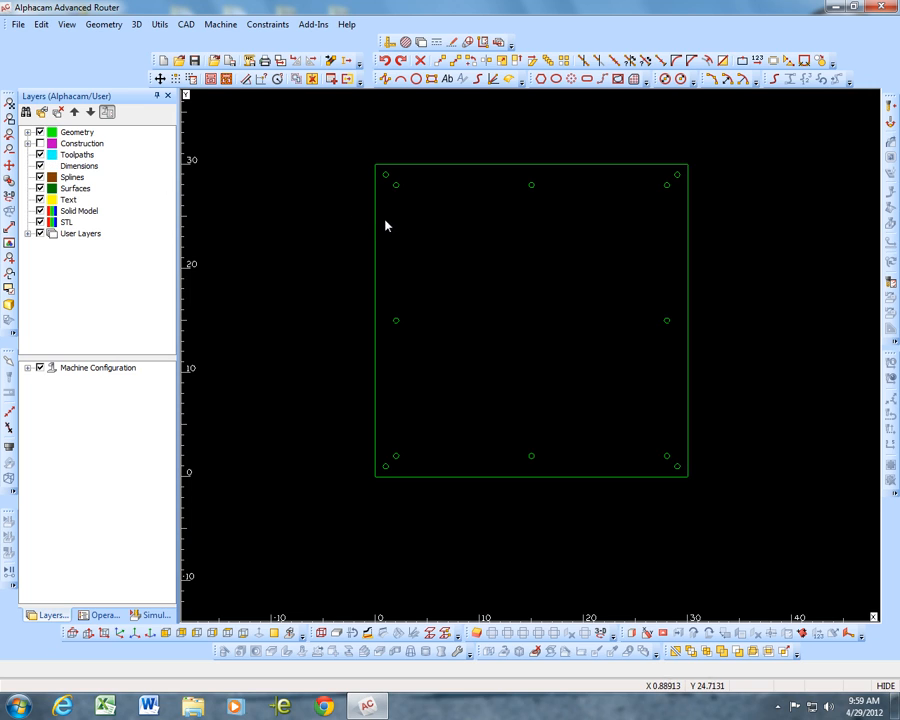
click(40, 144)
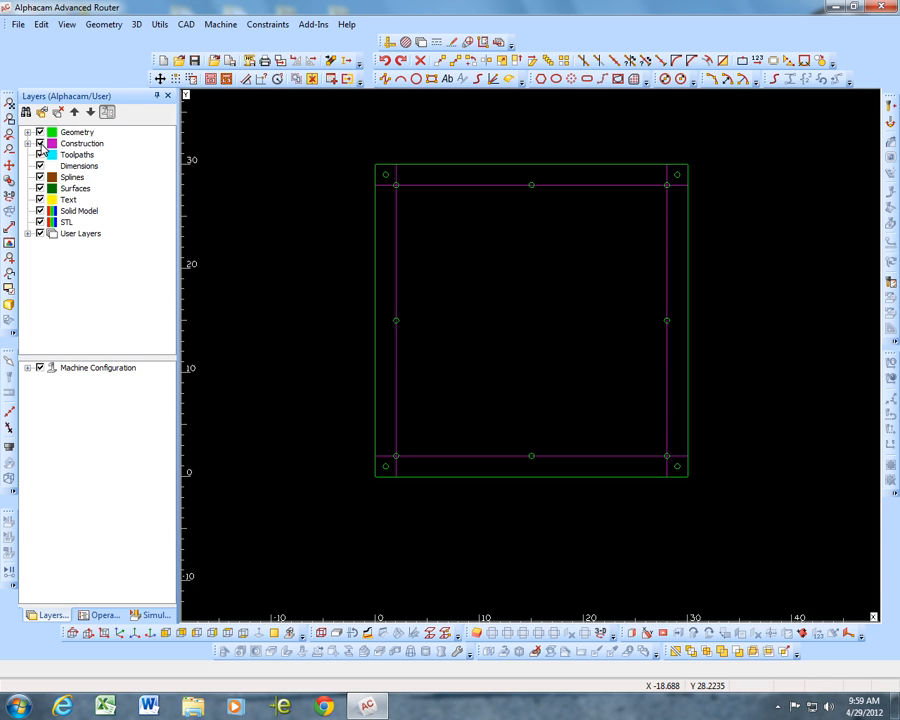
- Delete the four inner construction lines, keeping the square outline and all the circles
click(420, 60)
click(420, 185)
click(396, 220)
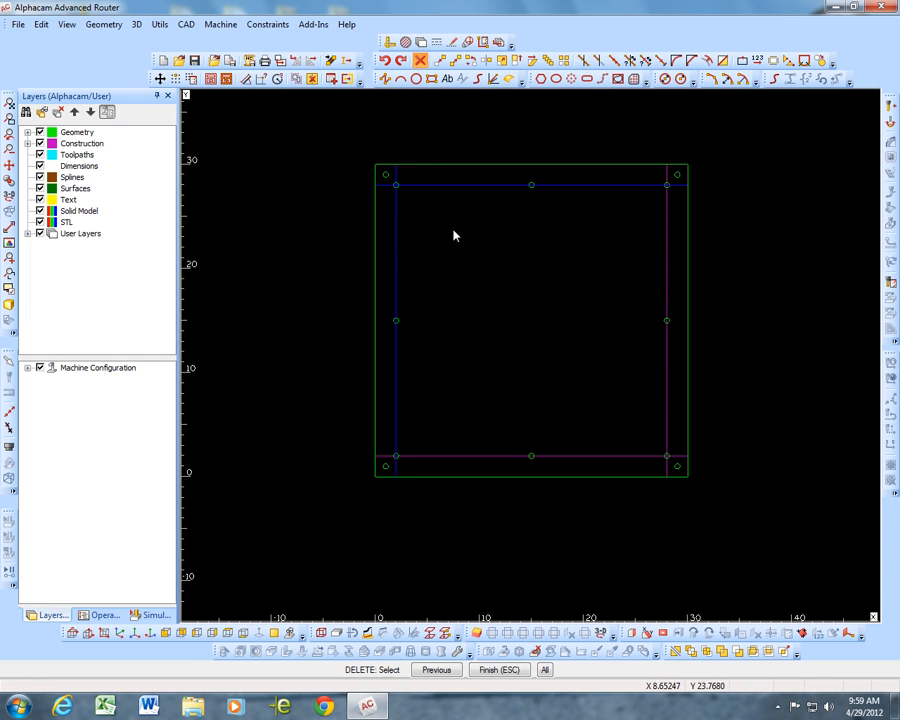
click(667, 259)
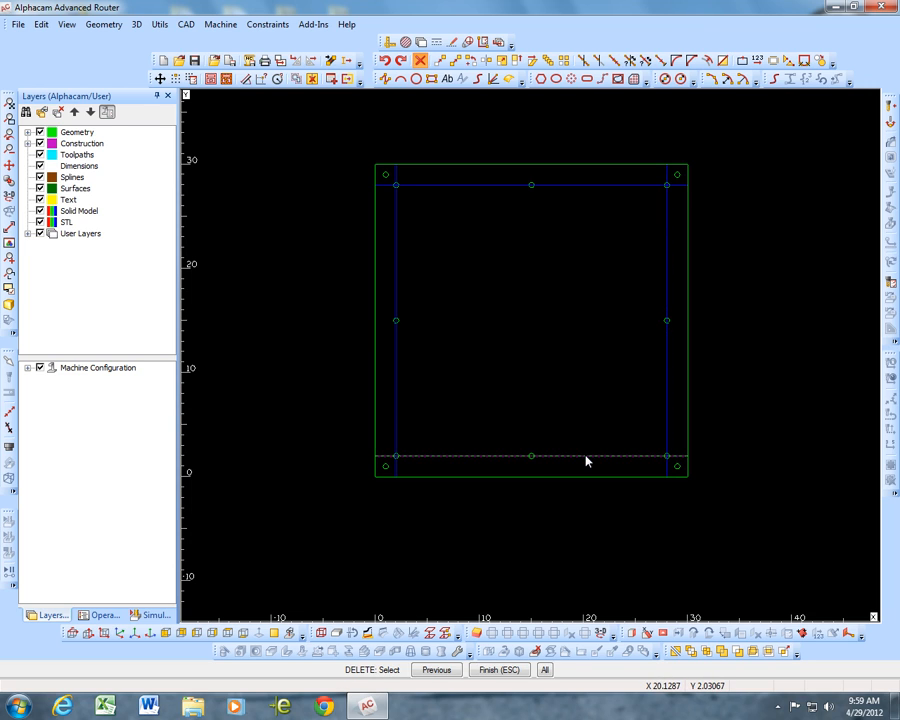
click(586, 456)
right_click(568, 446)
click(424, 380)
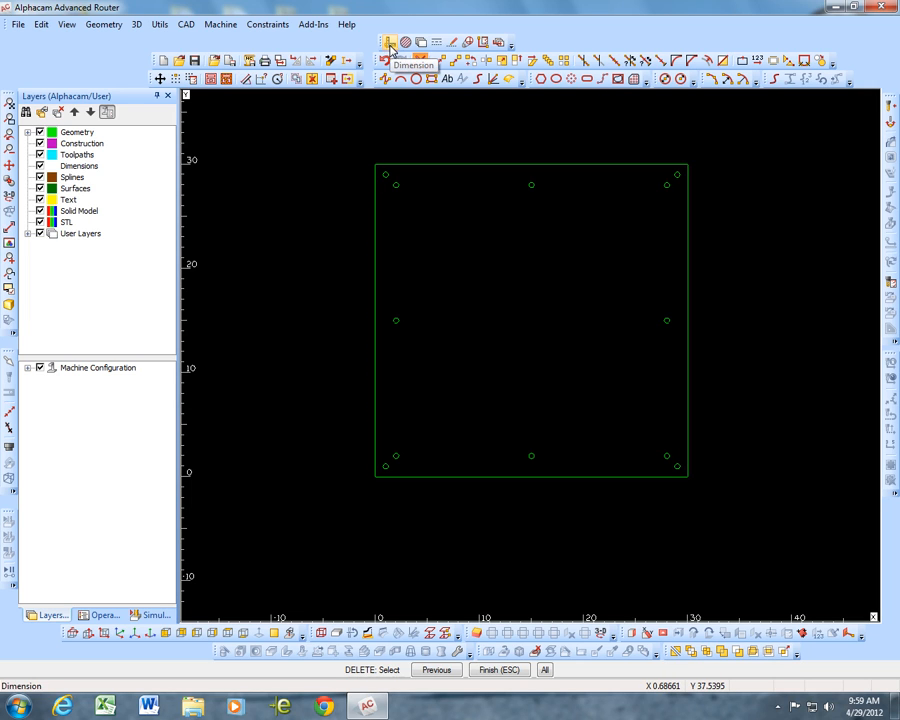
- Add a Diameter dimension to the hole at the middle of the upper edge, with its text inside the part, below and left of the hole
click(390, 43)
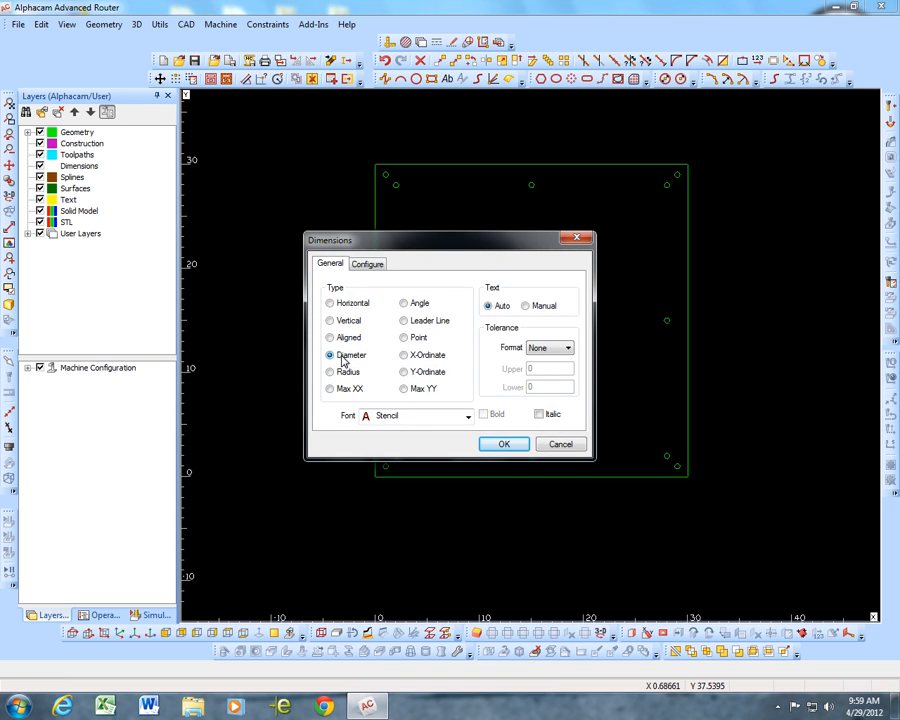
click(367, 264)
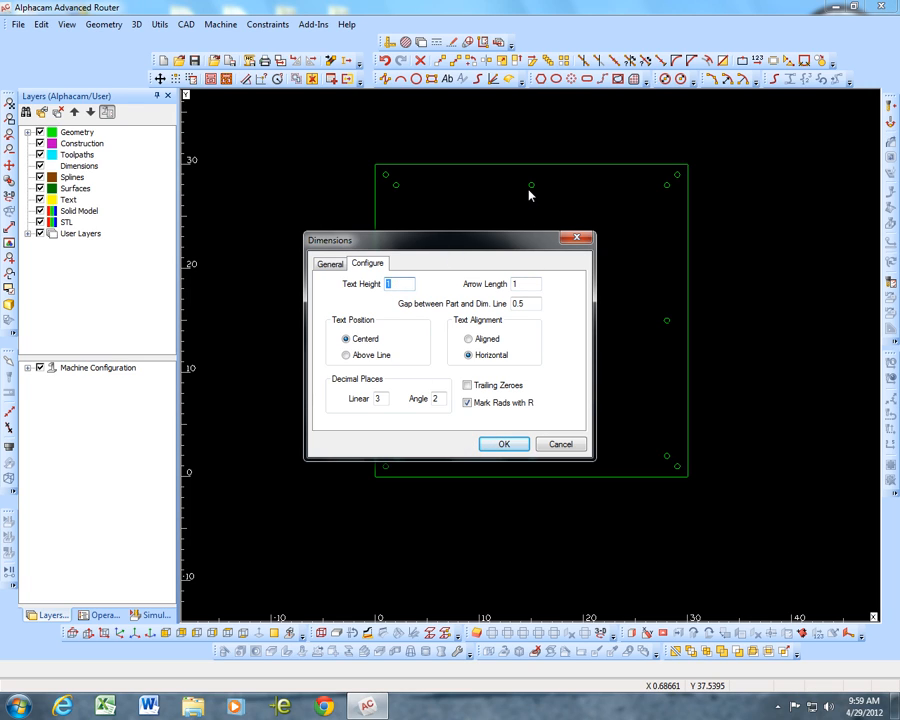
click(504, 445)
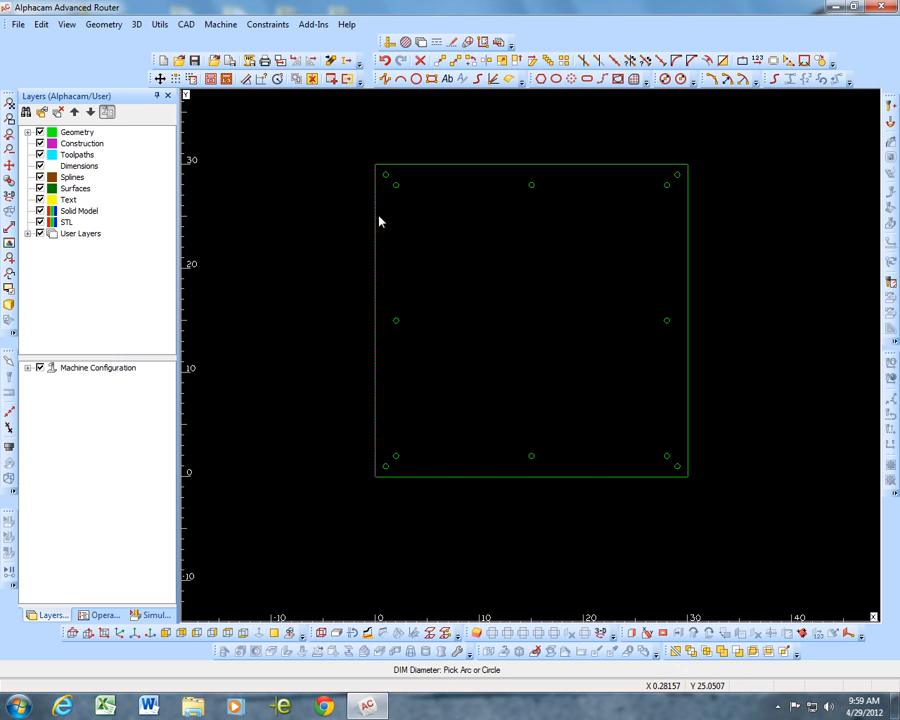
click(531, 187)
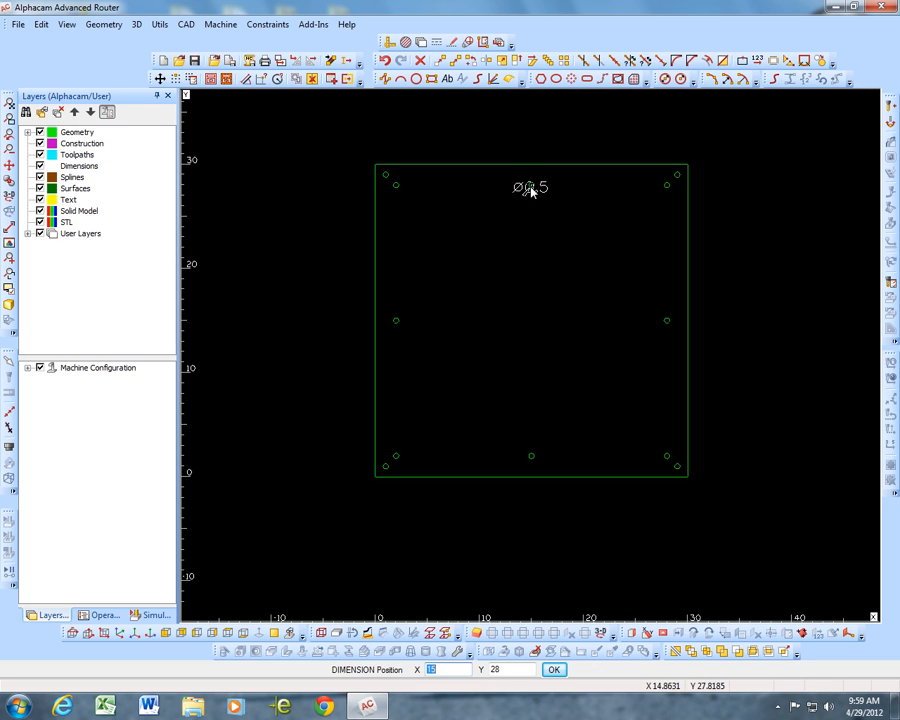
scroll(532, 193, up, 4)
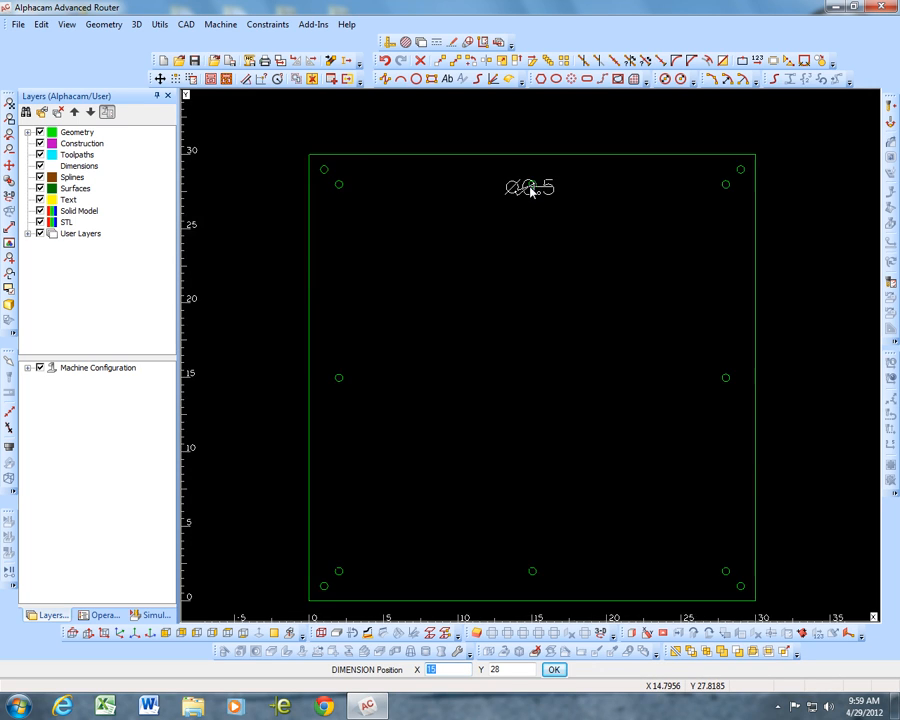
scroll(535, 190, up, 6)
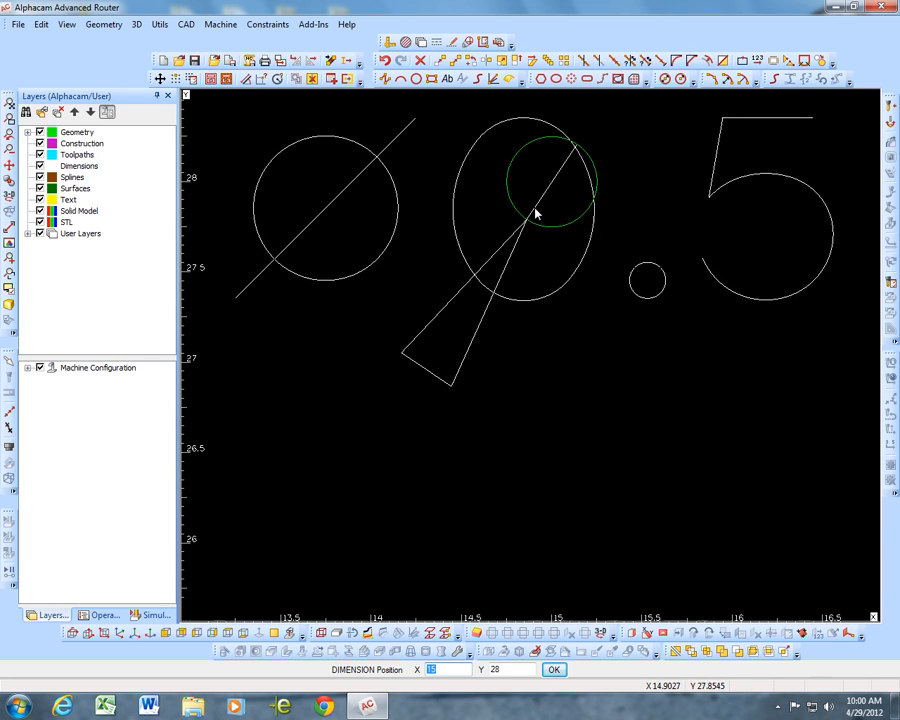
scroll(430, 376, down, 5)
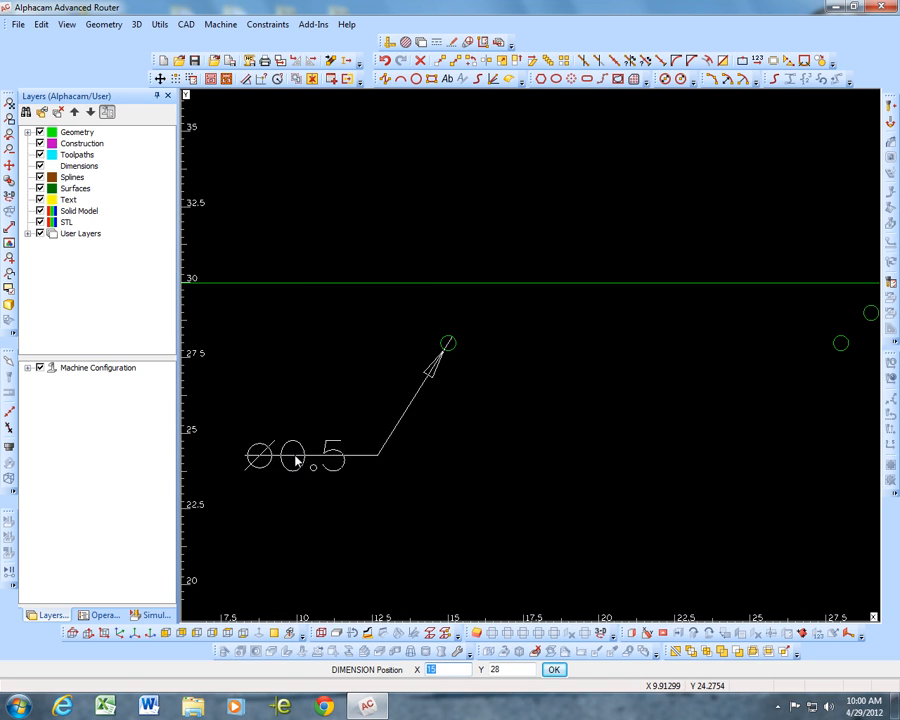
click(293, 461)
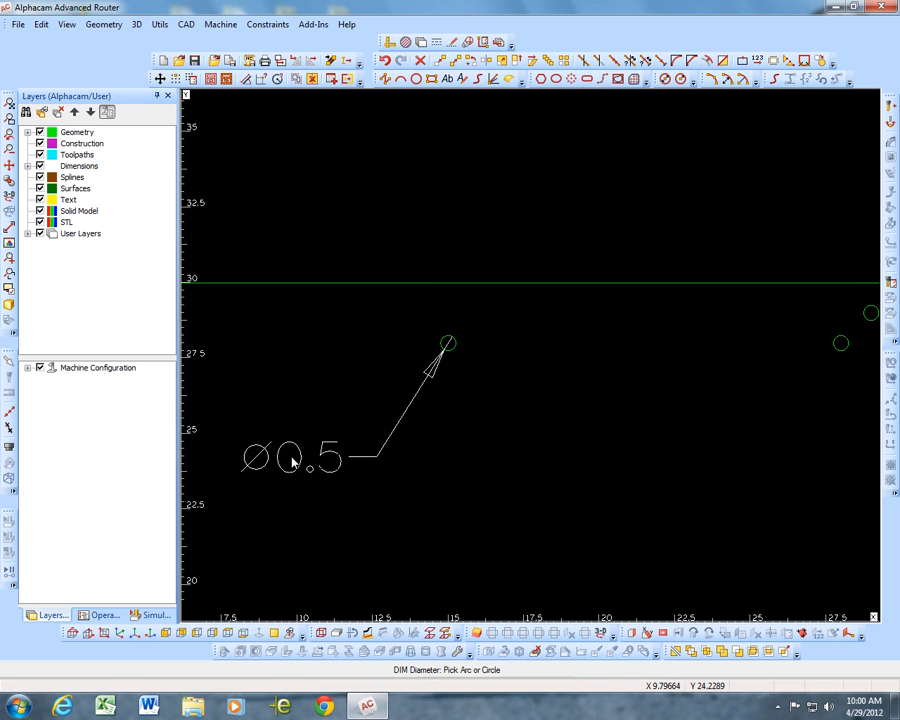
right_click(428, 309)
click(512, 444)
- Add Aligned dimensions to the square's upper and right edges, placing them outside the part
scroll(456, 343, down, 4)
scroll(474, 326, up, 1)
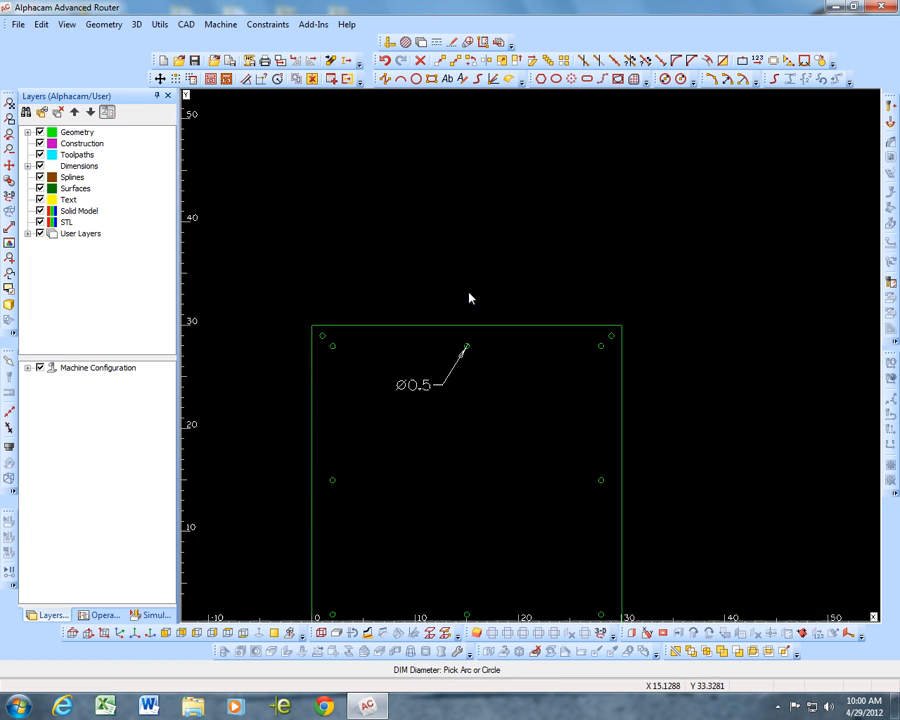
click(10, 103)
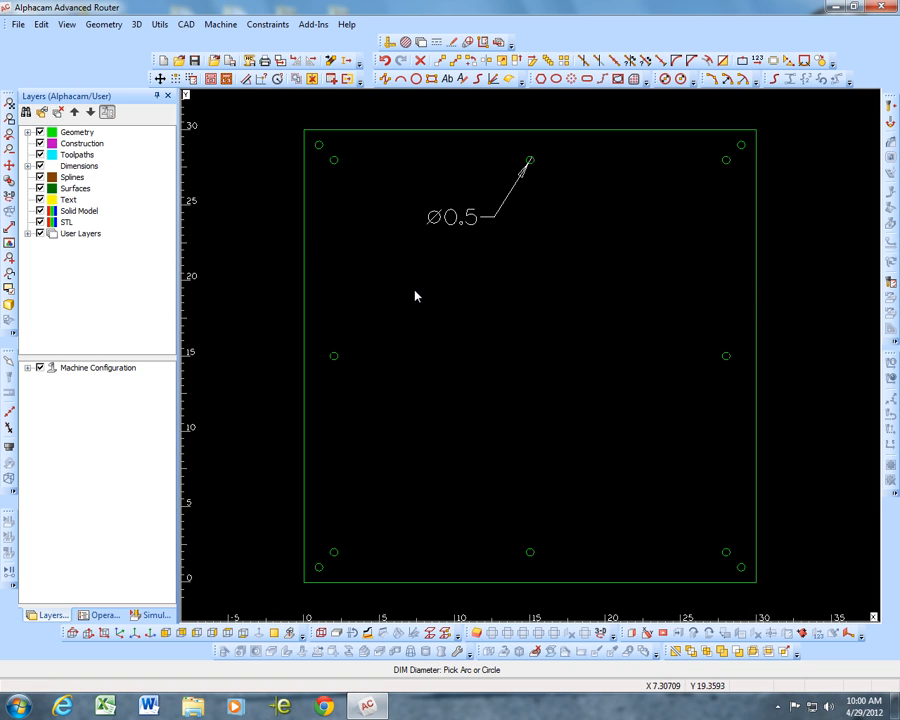
scroll(522, 249, down, 1)
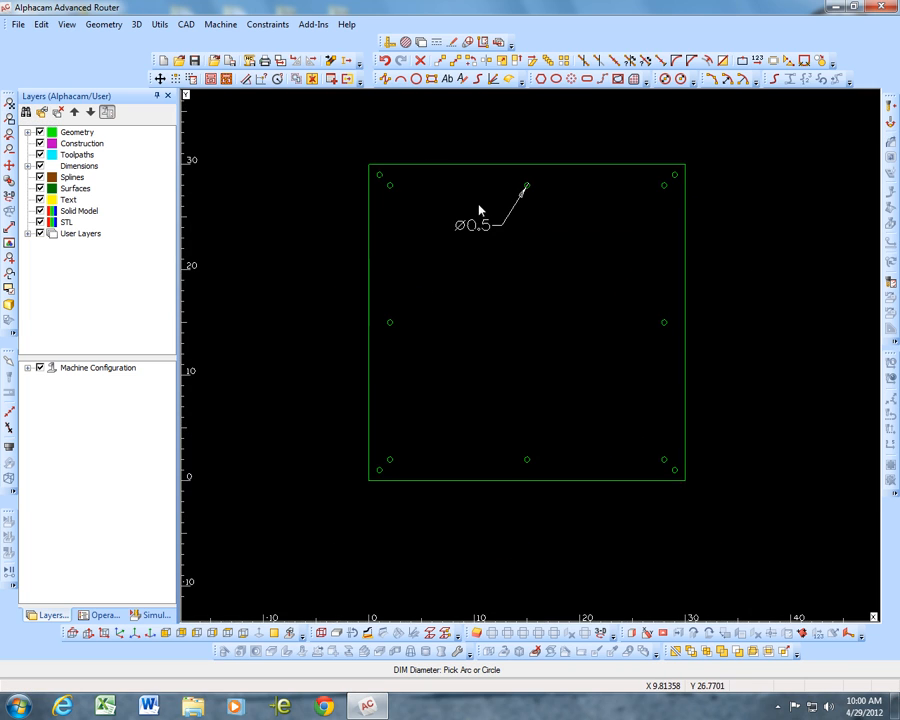
click(390, 42)
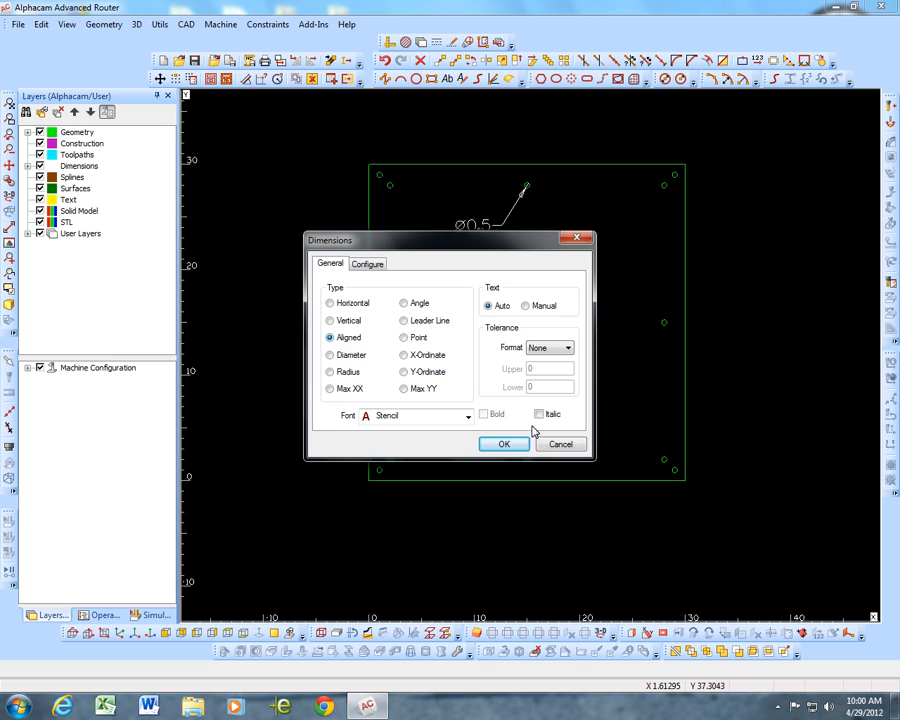
click(503, 444)
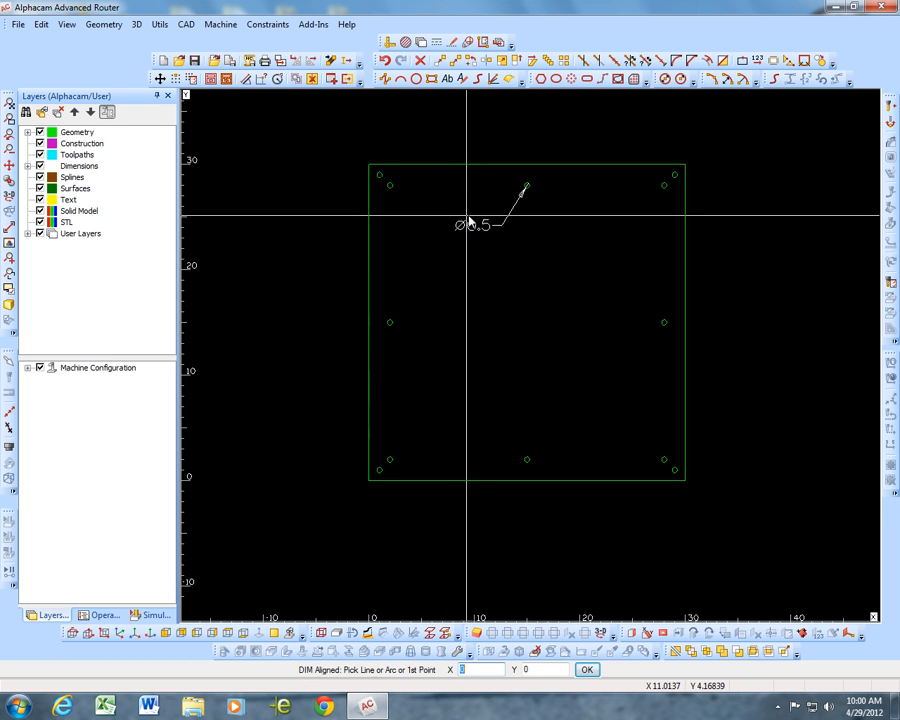
click(495, 166)
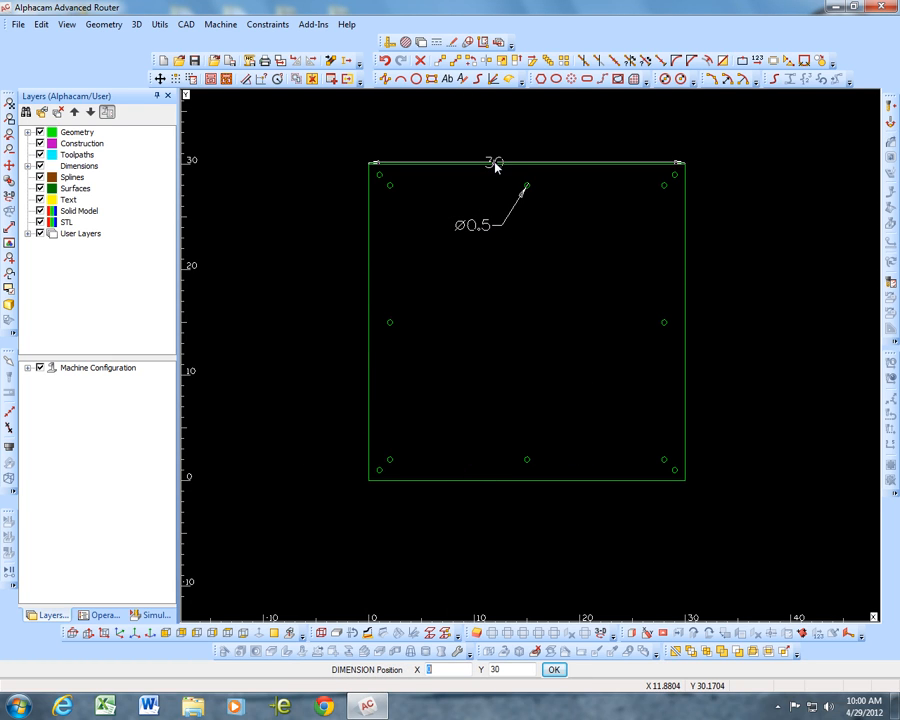
click(528, 111)
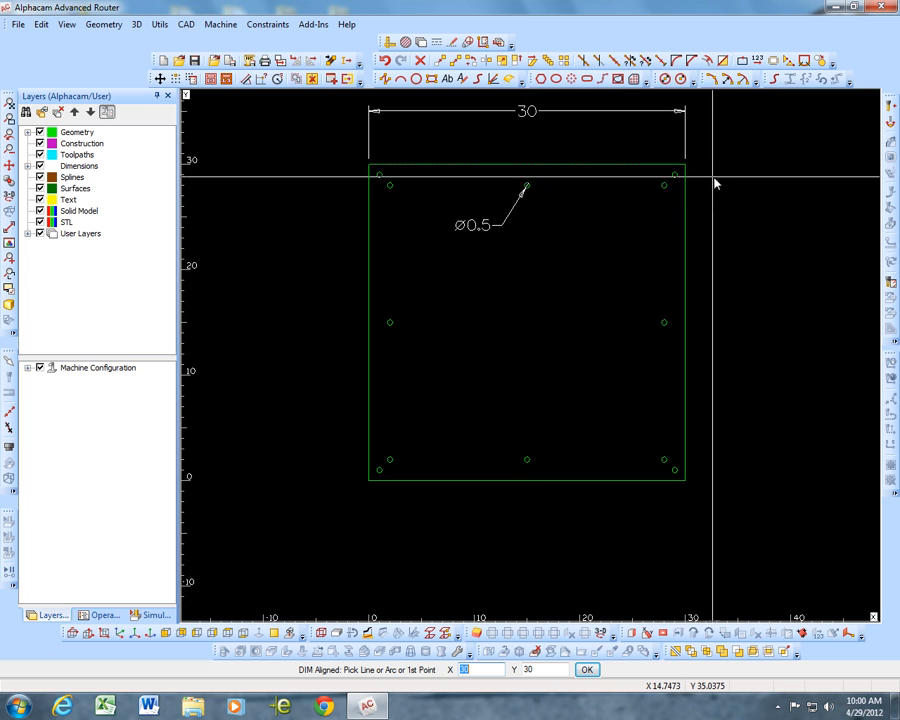
click(687, 254)
click(777, 320)
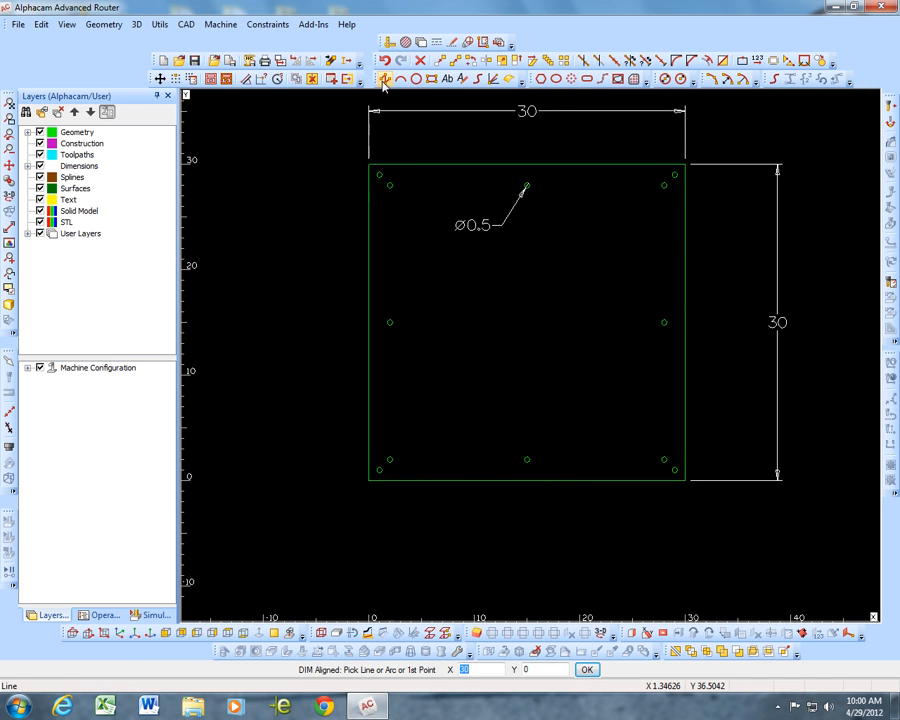
- Add a Horizontal dimension from the square's lower-left corner endpoint to the centre of the outermost lower-left hole, placed below the part
click(390, 43)
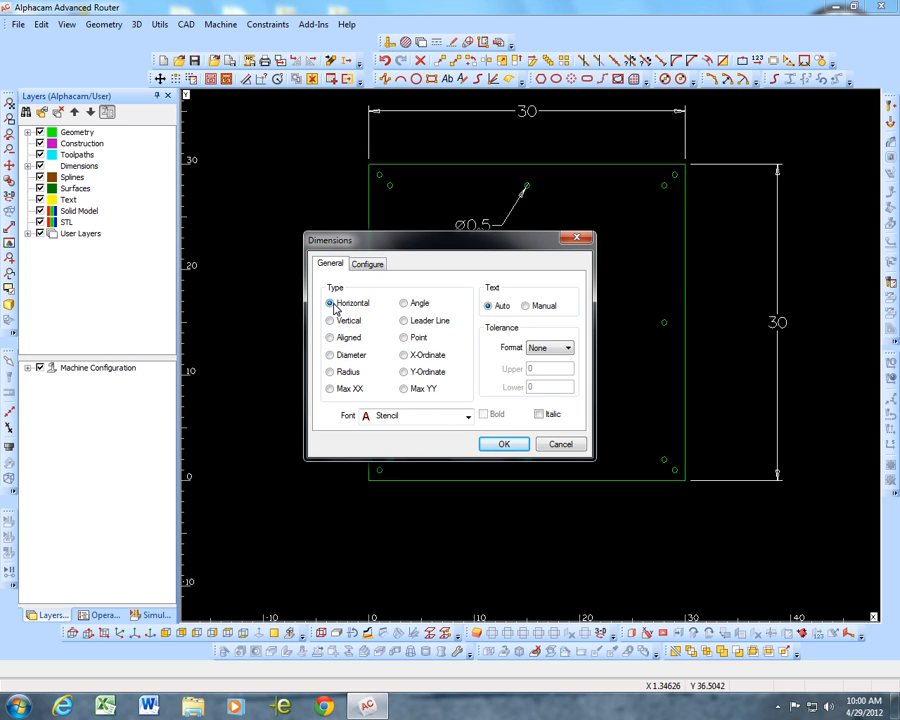
click(508, 444)
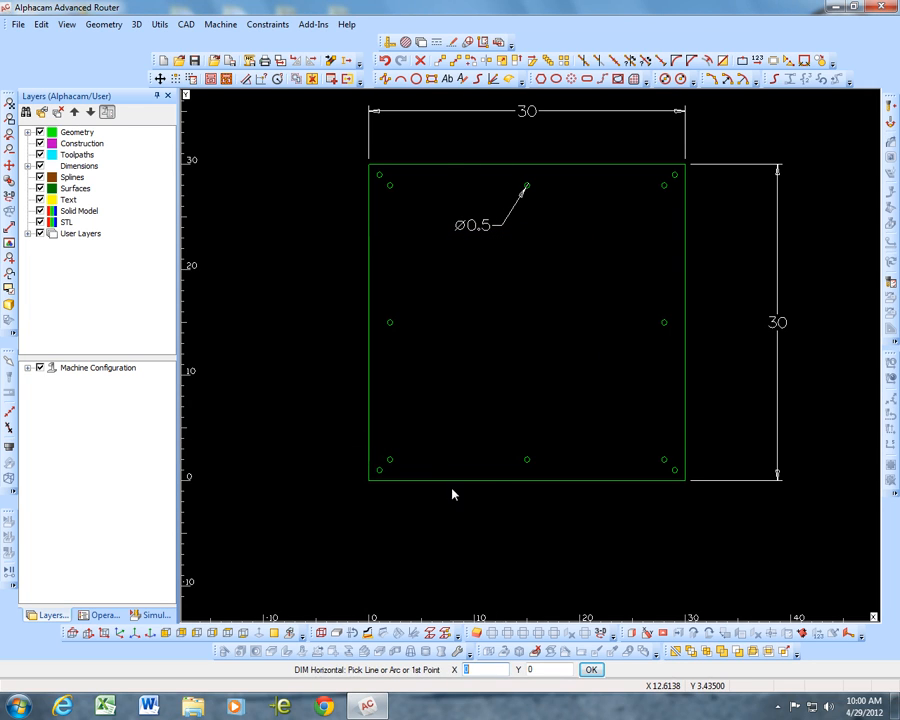
key(e)
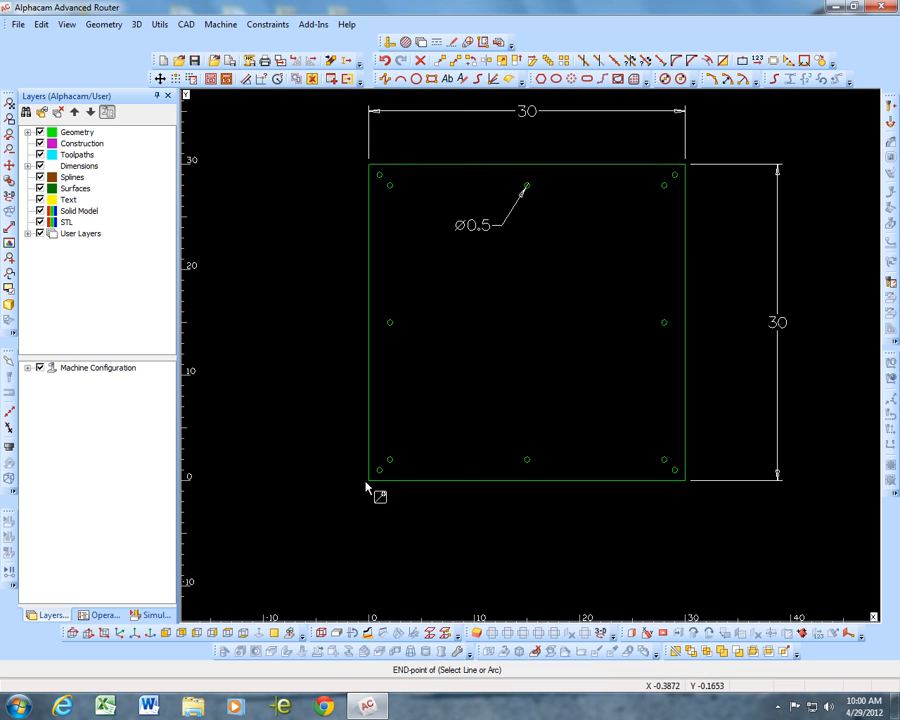
click(367, 482)
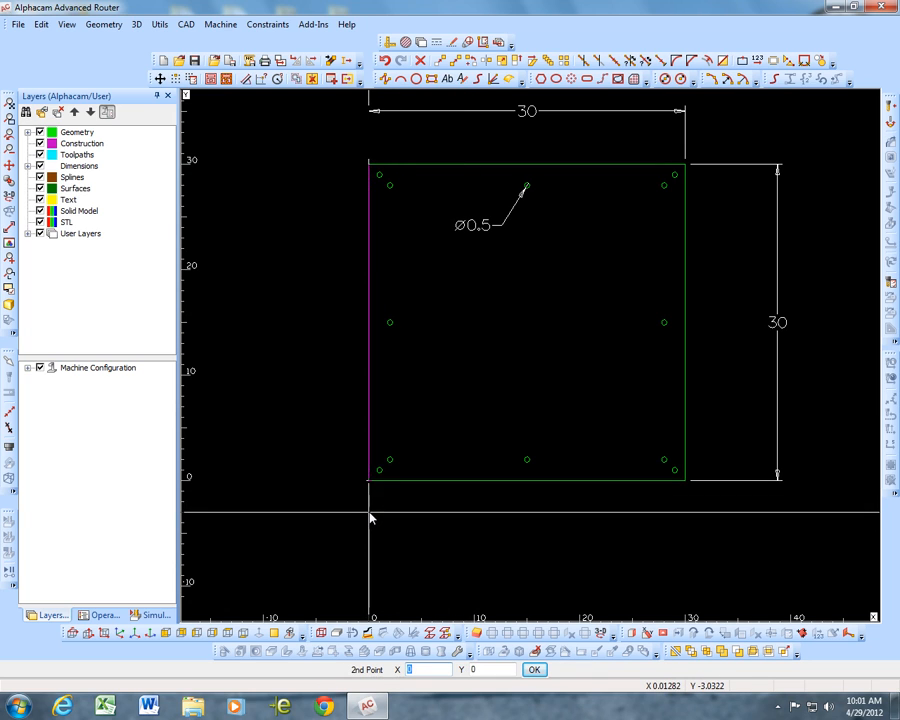
key(c)
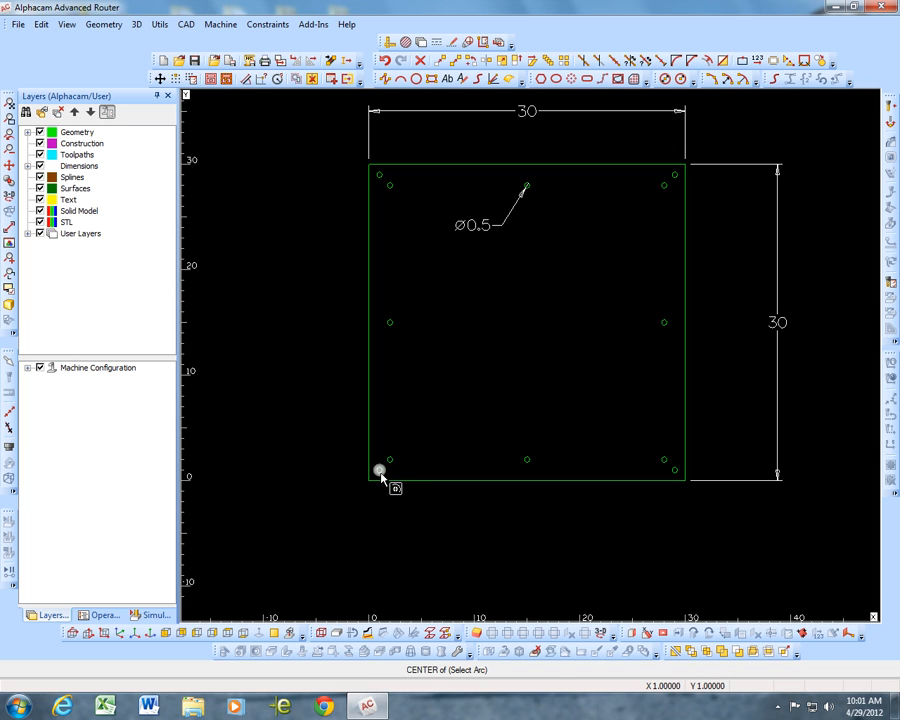
click(380, 478)
click(307, 513)
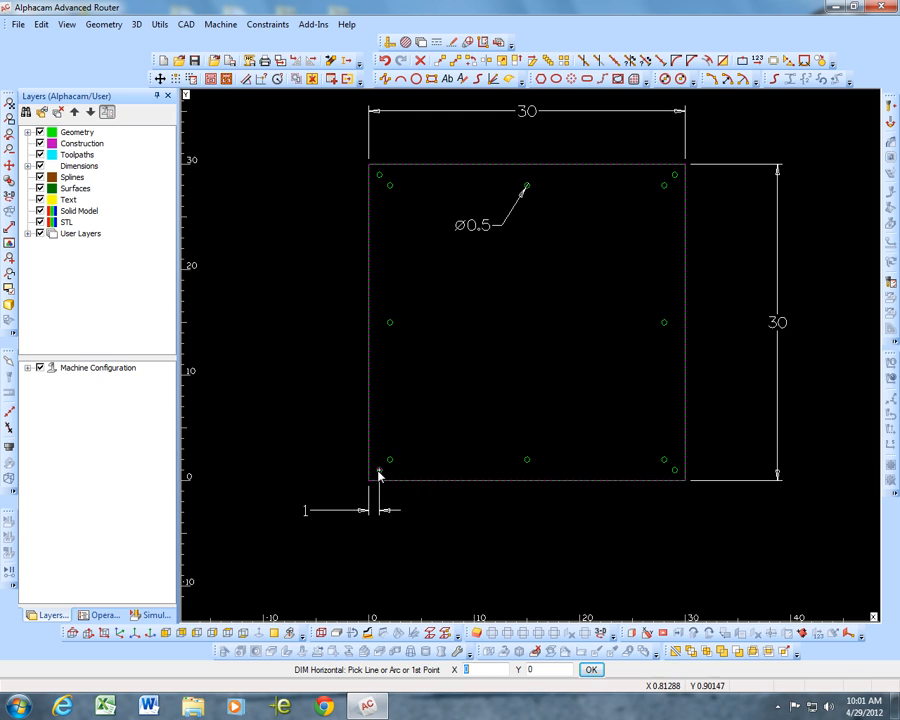
- Add a Horizontal dimension from the lower end of the left edge to the inner lower-left hole's centre, placed above that hole with text outside the part
key(e)
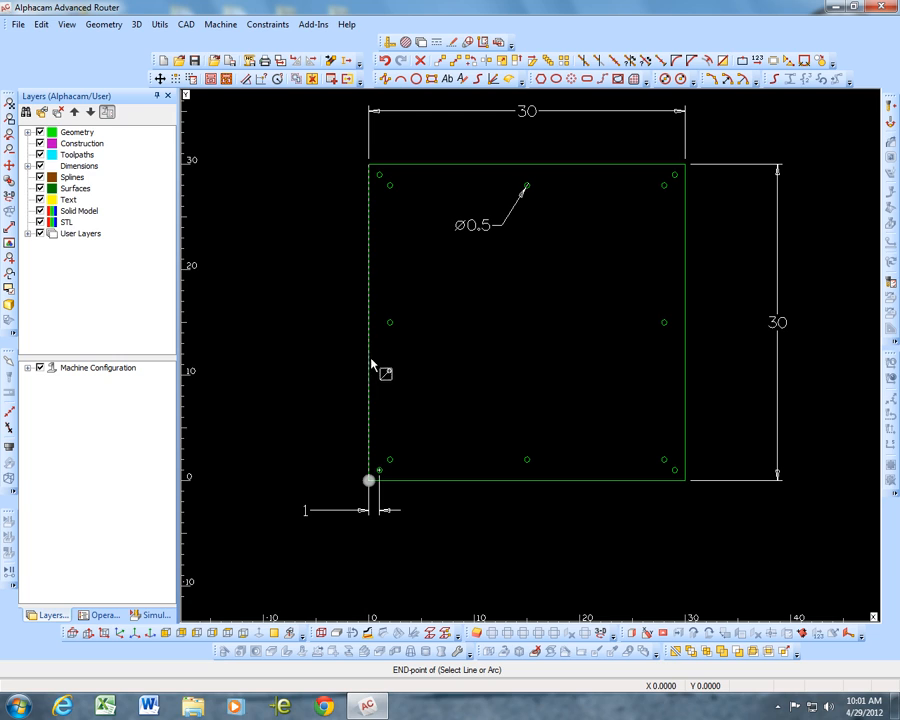
click(370, 455)
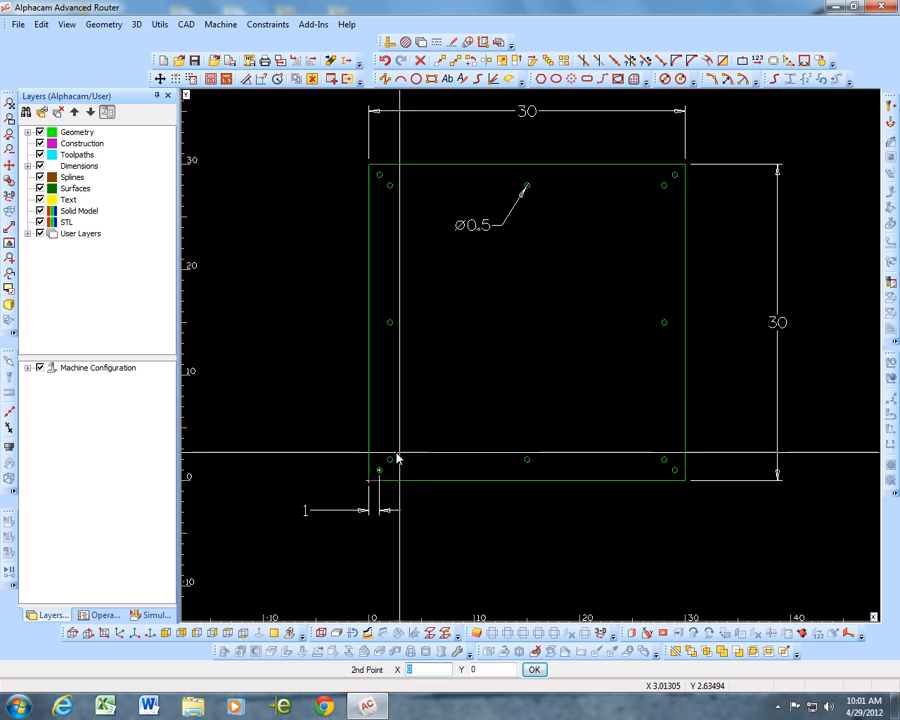
key(c)
click(402, 466)
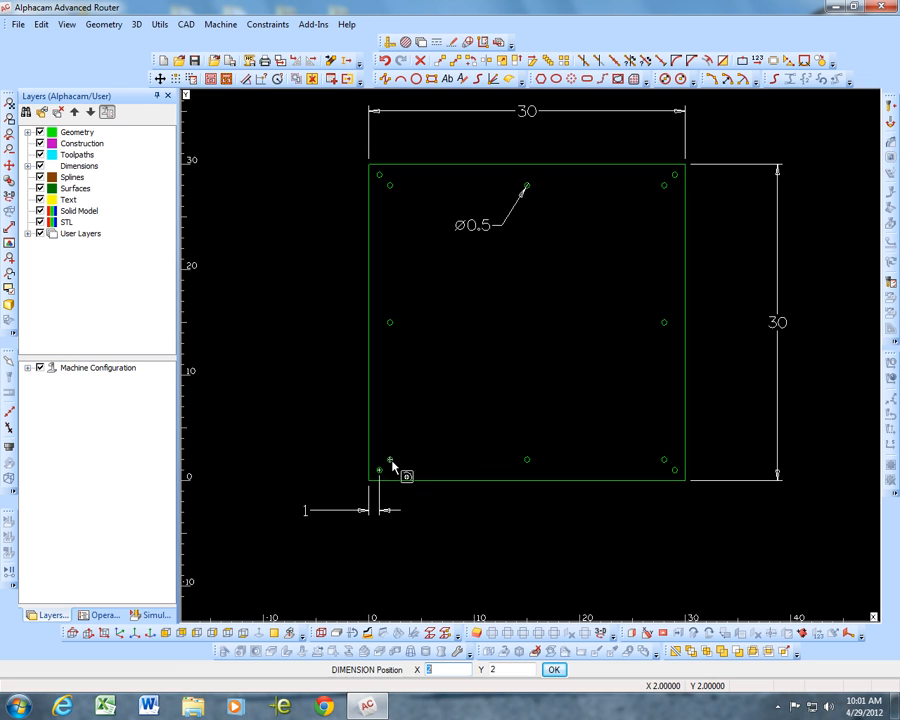
click(318, 437)
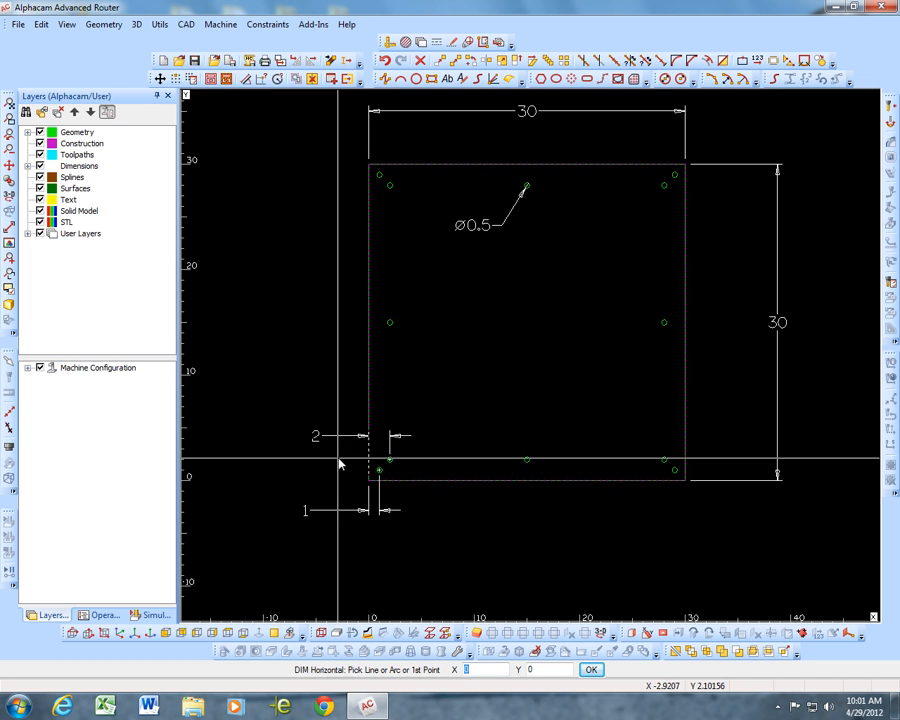
- Add a Horizontal dimension from the square's lower-left corner to the centre of the lower middle hole, placed above that hole inside the part
key(e)
click(368, 467)
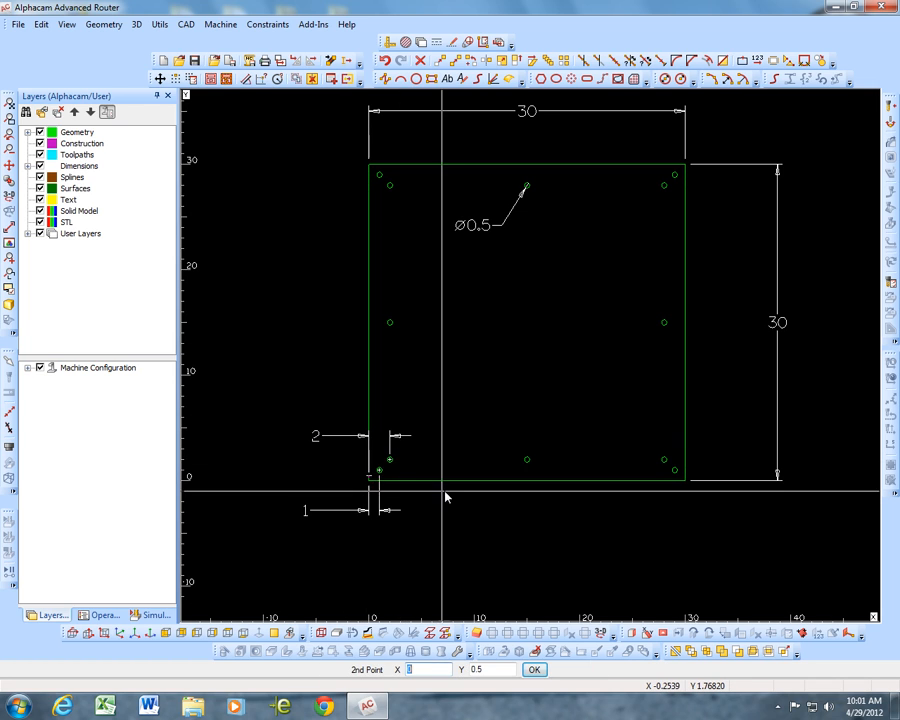
key(c)
click(527, 461)
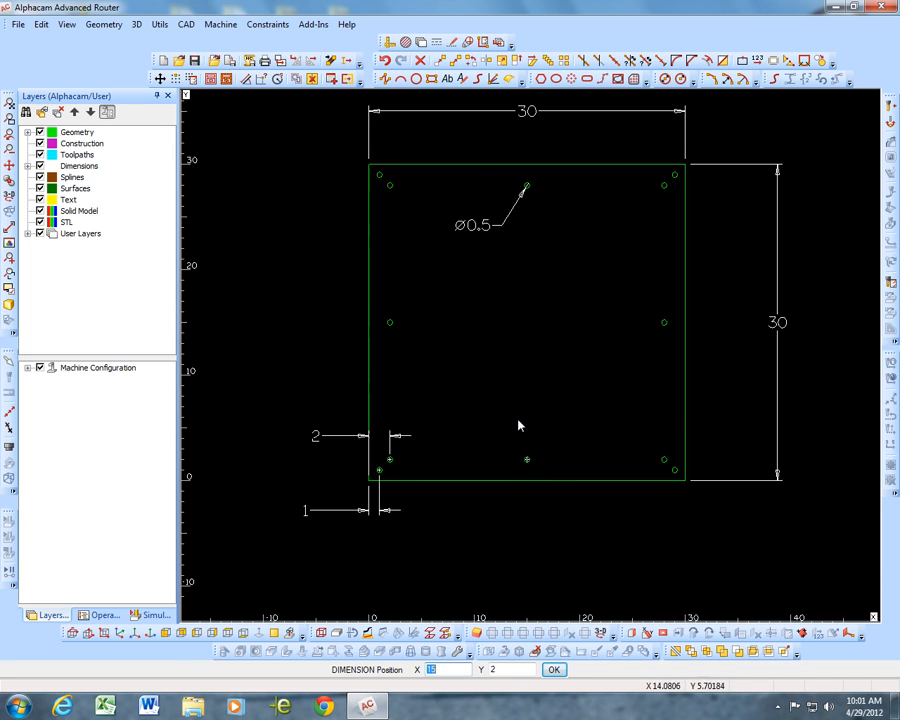
click(472, 397)
key(Escape)
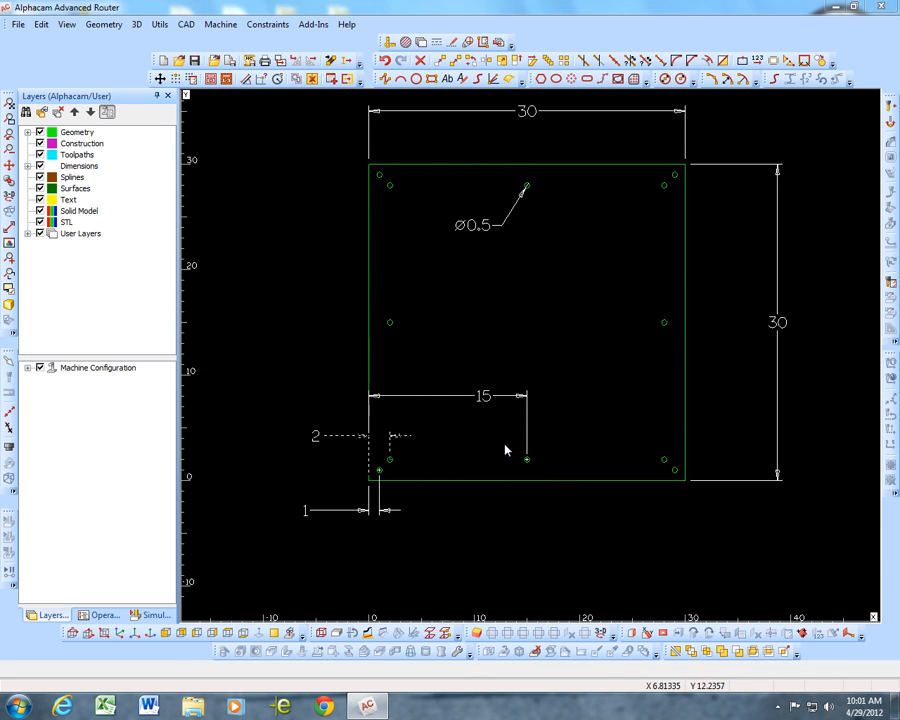
click(558, 445)
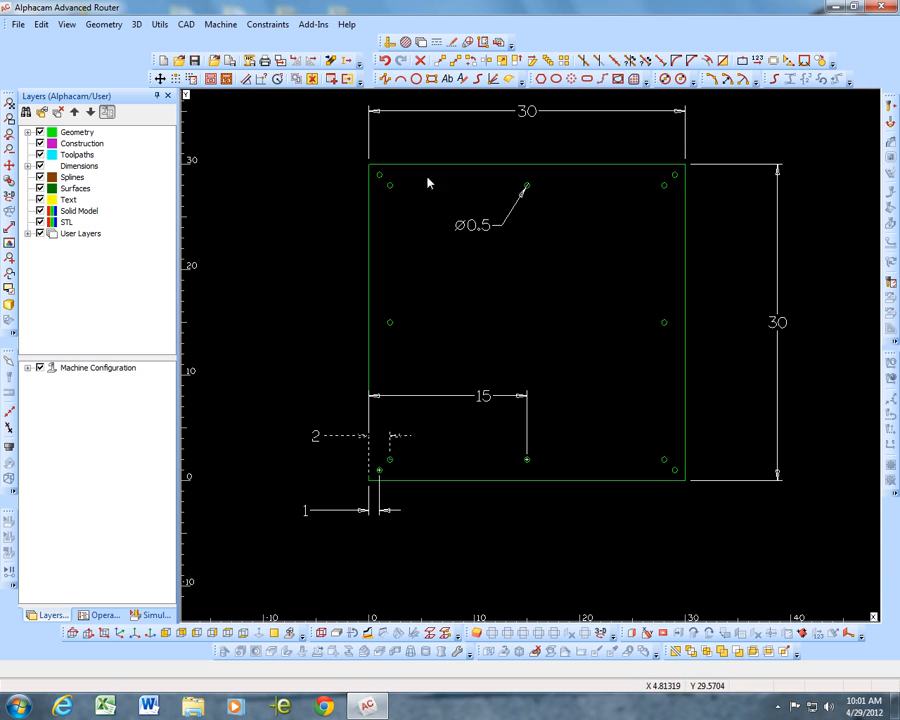
- Undo all the horizontal, aligned and diameter dimensions so only the square and its holes remain
click(385, 61)
click(385, 61)
click(385, 61)
click(385, 61)
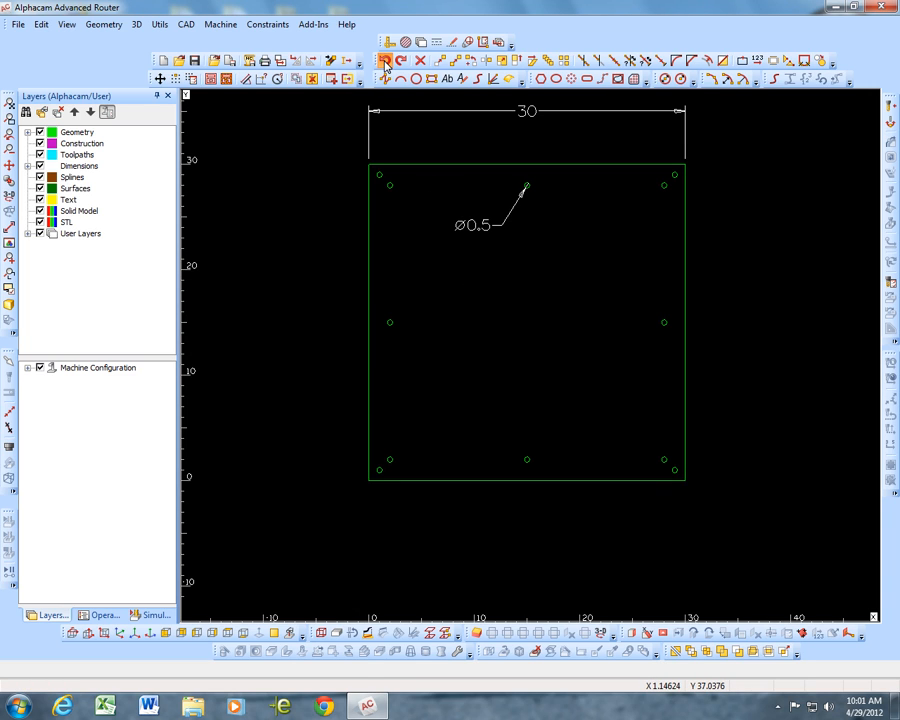
click(385, 61)
click(385, 61)
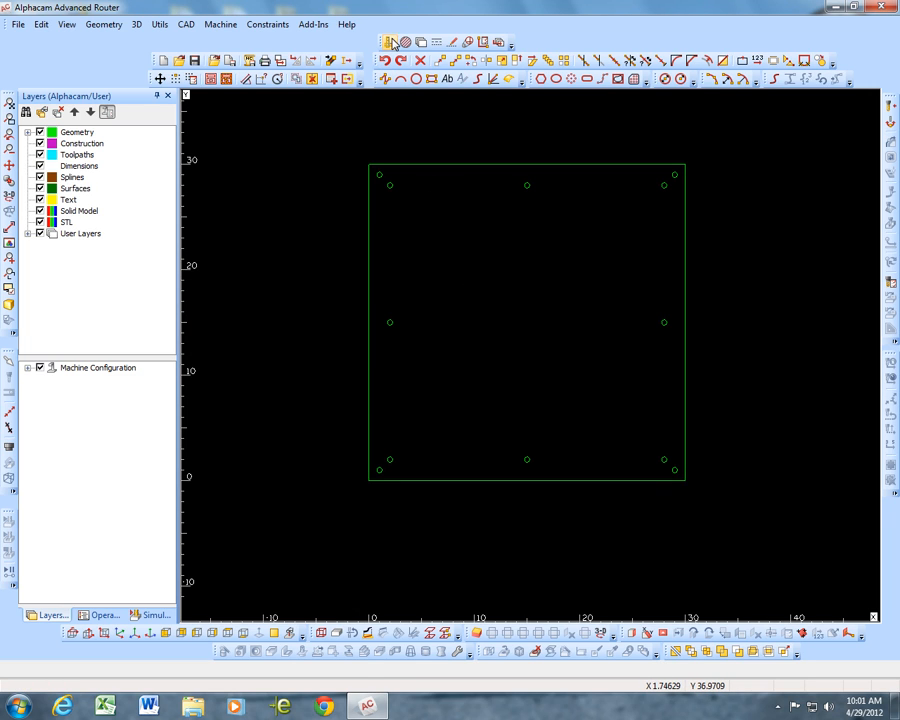
- Start X-Ordinate dimensioning with the square's lower-left corner endpoint as reference, and place that corner's reference dimension below the part
click(391, 42)
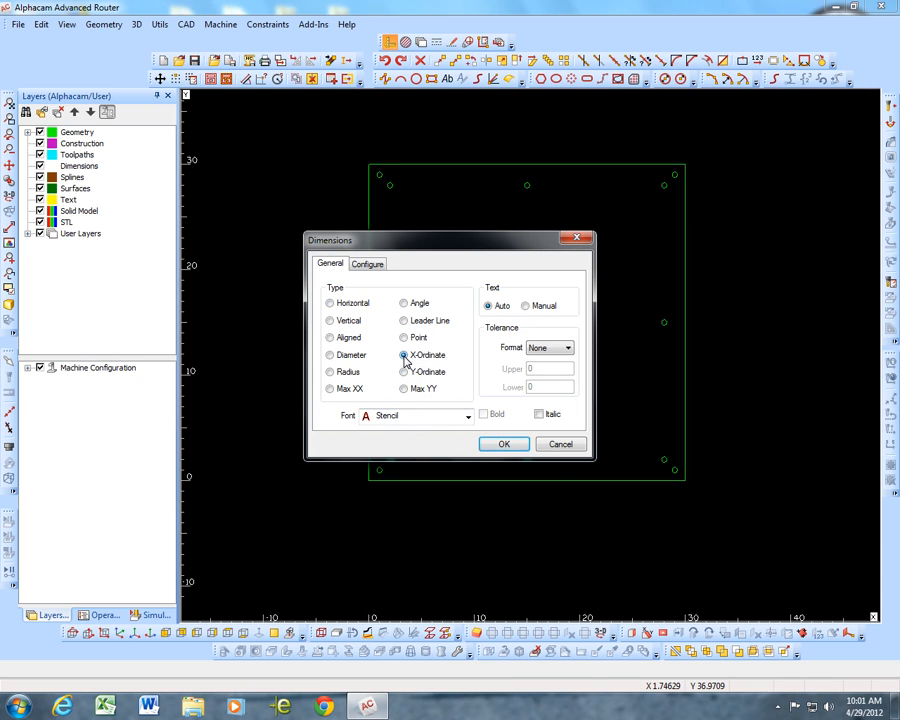
click(502, 446)
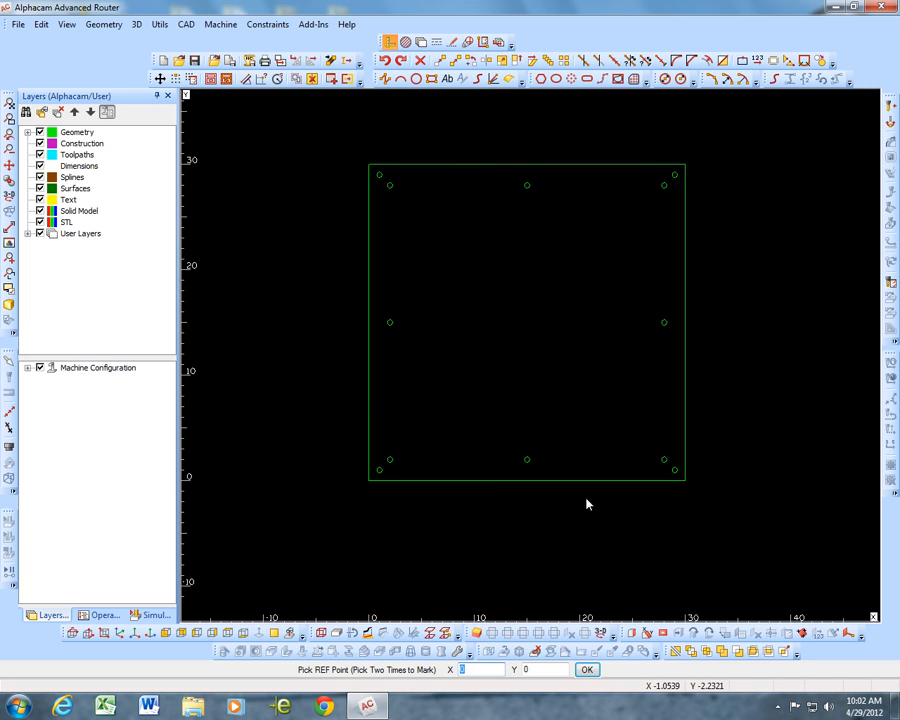
key(e)
click(369, 488)
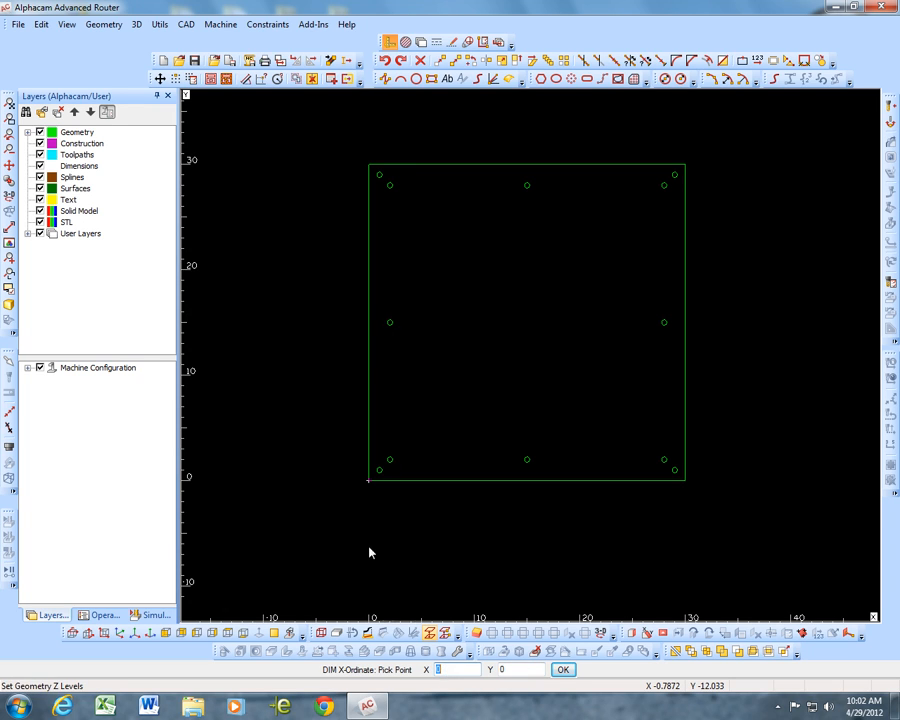
key(e)
click(369, 480)
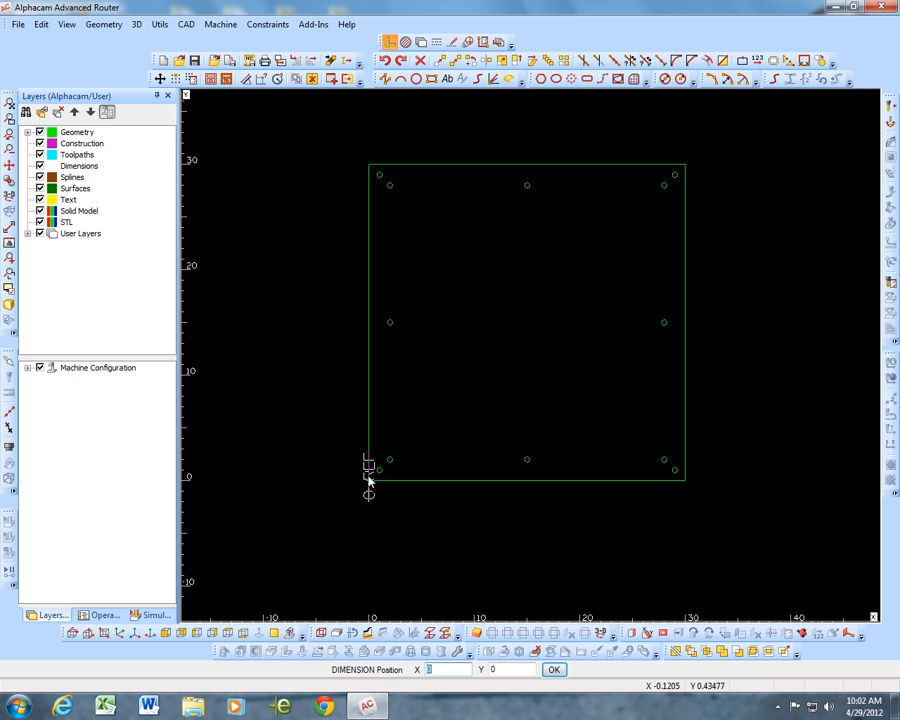
click(370, 548)
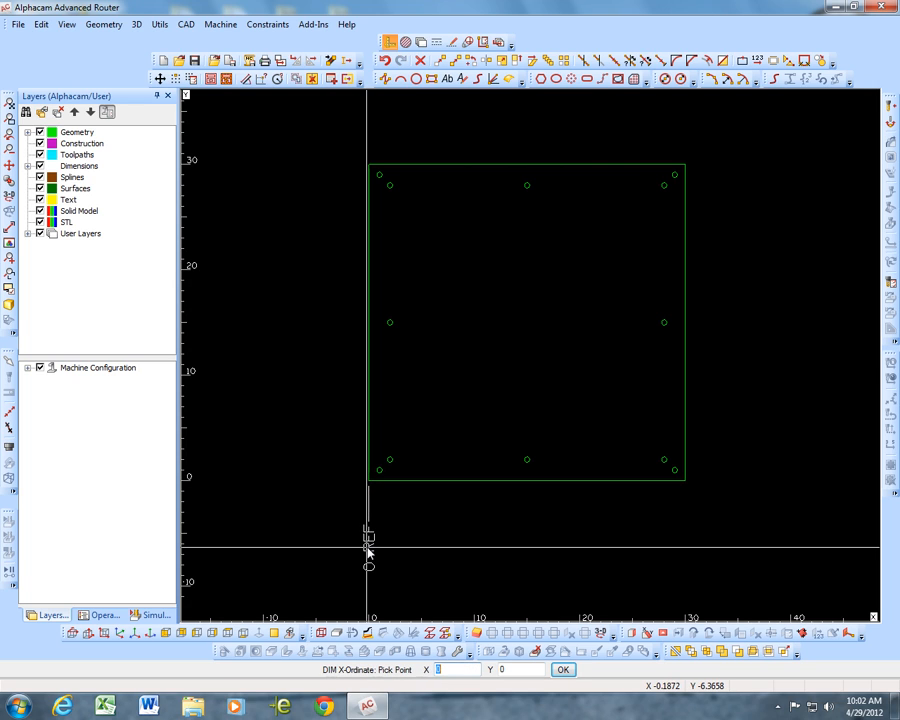
- Add X-Ordinate dimensions to the centres of the outer and inner lower-left holes, placed below the part
key(c)
click(379, 470)
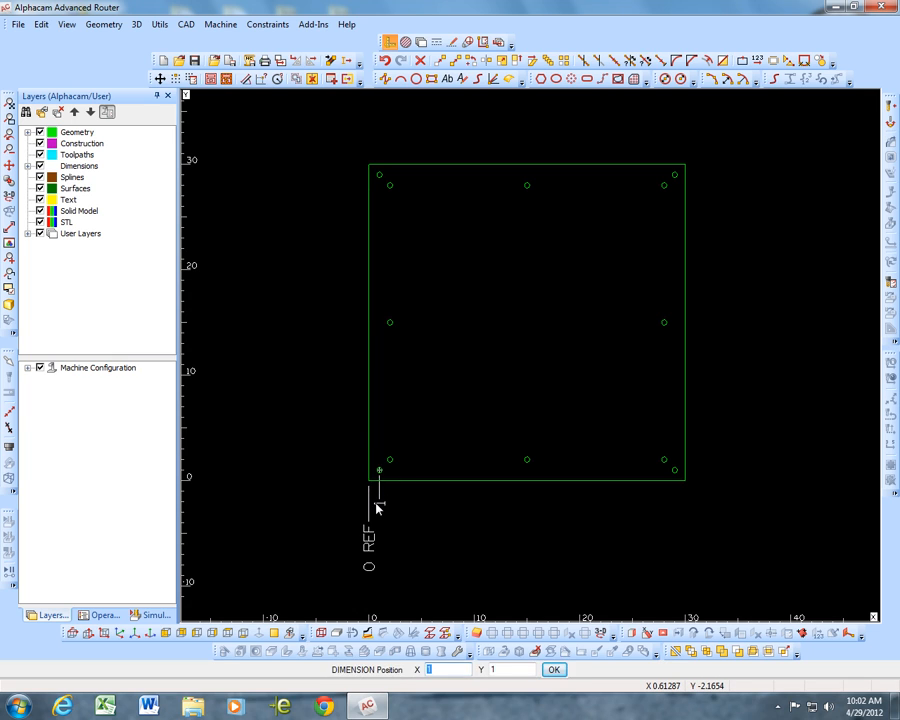
click(377, 500)
key(c)
click(392, 469)
click(389, 528)
- Add X-Ordinate dimensions to the centres of the lower middle hole and the inner lower-right hole, placed below the part
key(c)
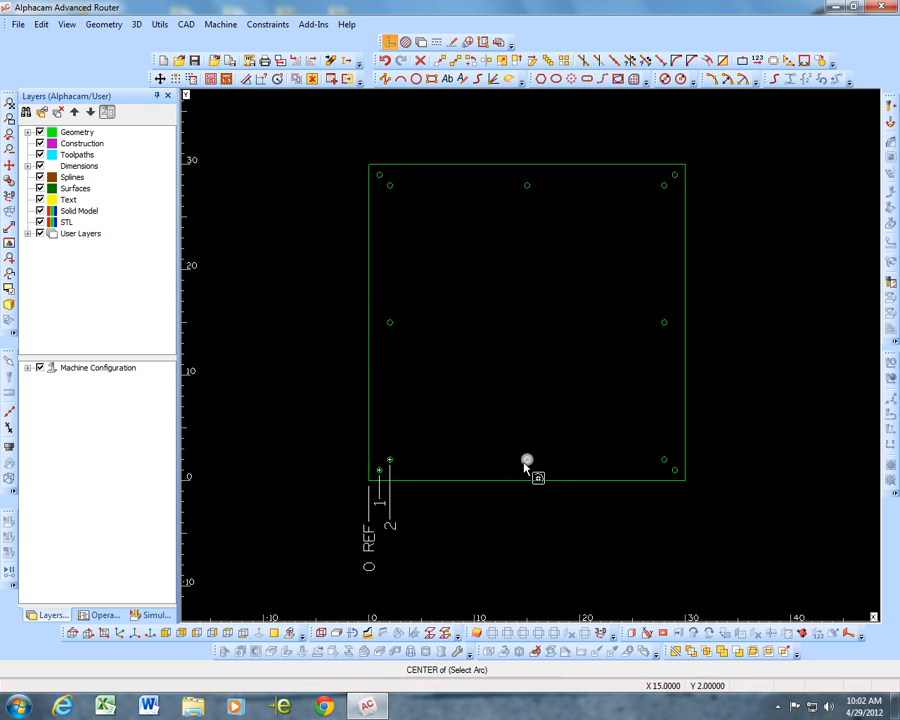
click(526, 461)
click(513, 518)
key(c)
click(664, 462)
click(664, 507)
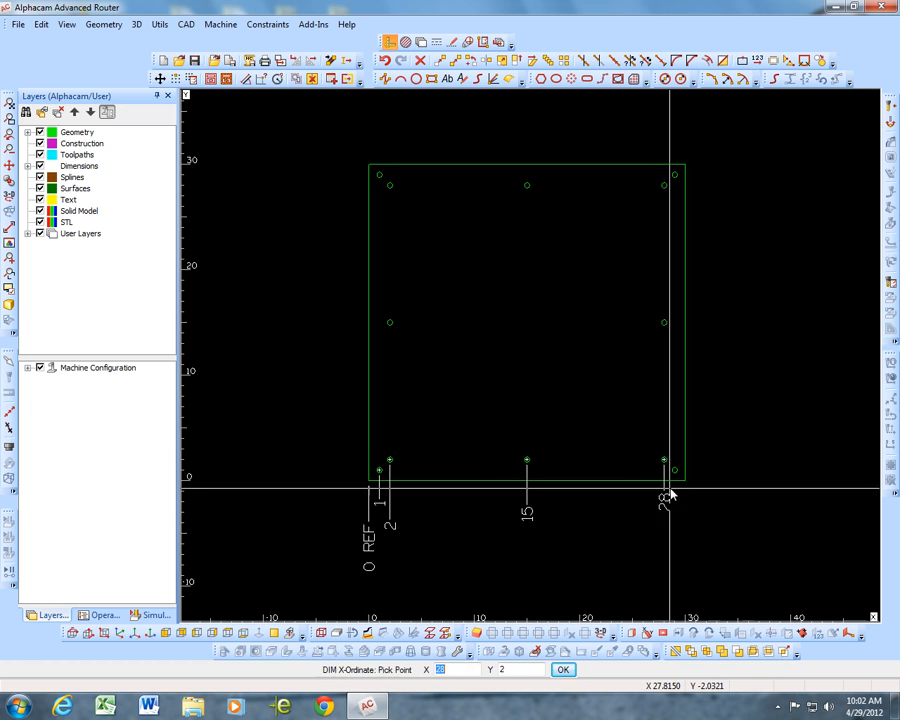
- Add X-Ordinate dimensions to the outermost lower-right hole's centre and the square's lower-right corner endpoint, placed below the part
key(c)
click(675, 478)
click(677, 500)
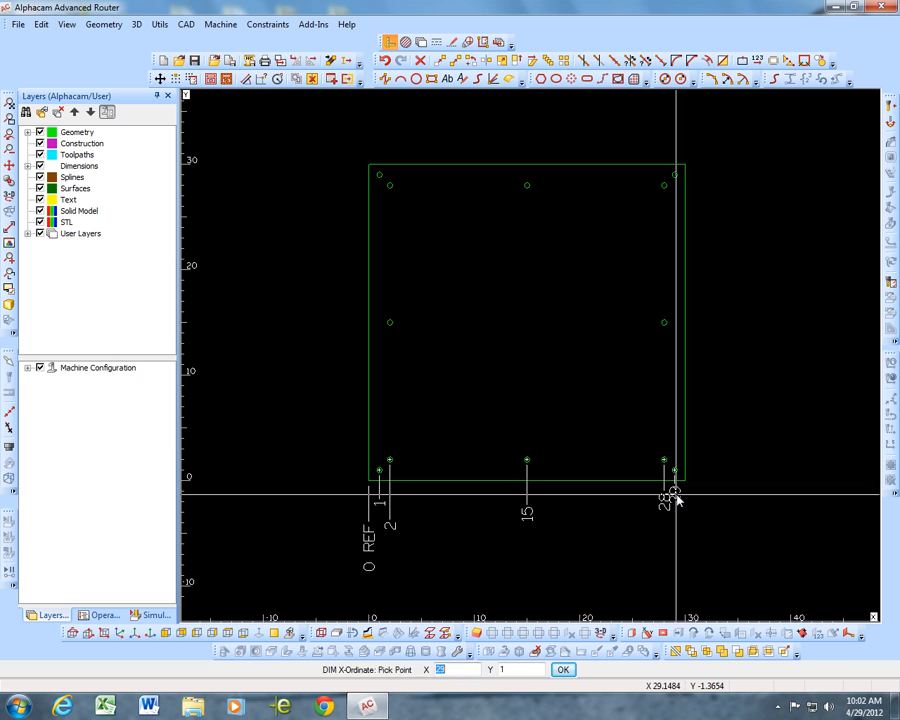
key(e)
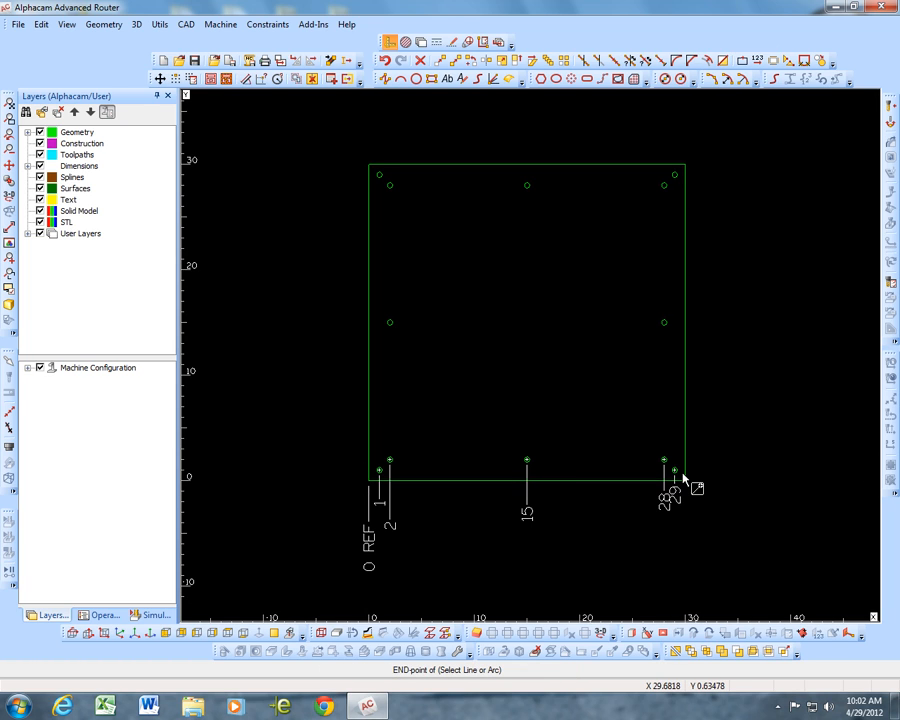
click(686, 481)
click(683, 541)
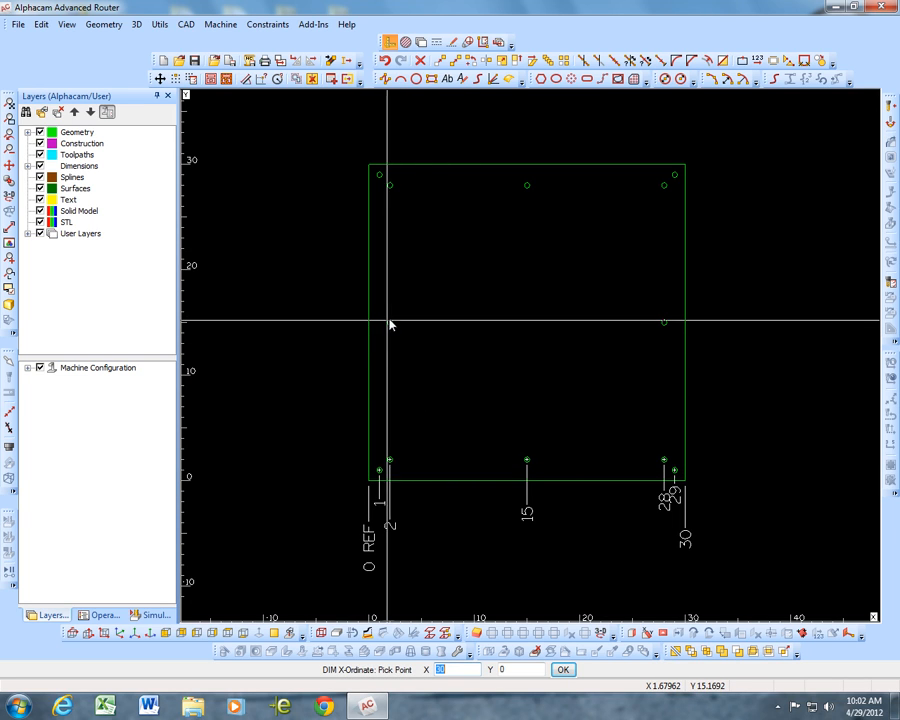
- Add an X-Ordinate dimension to the centre of the hole at the middle of the upper edge, with its text below the part
key(c)
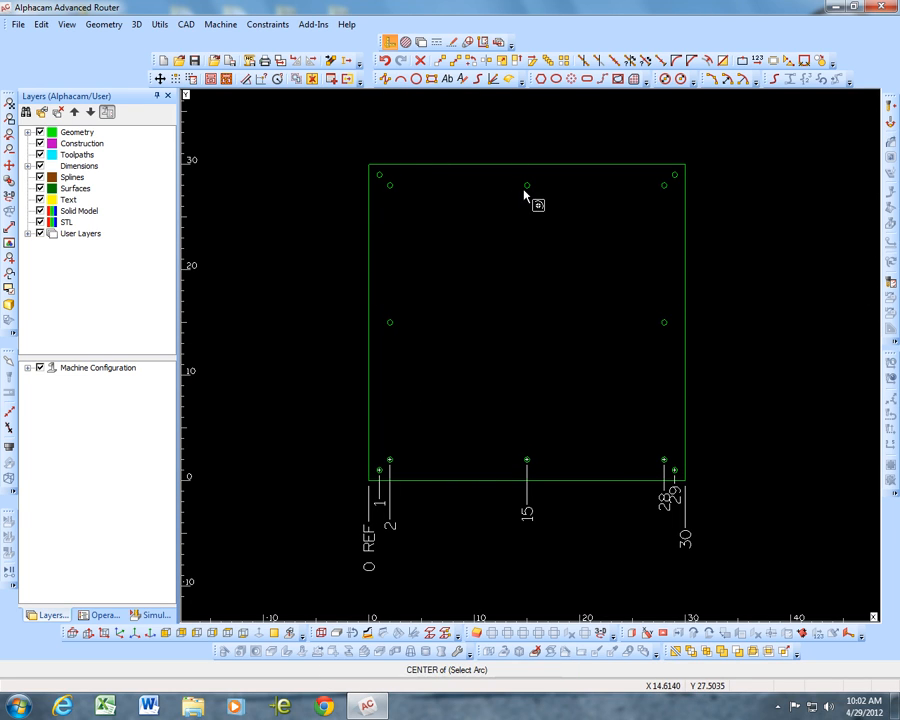
click(526, 188)
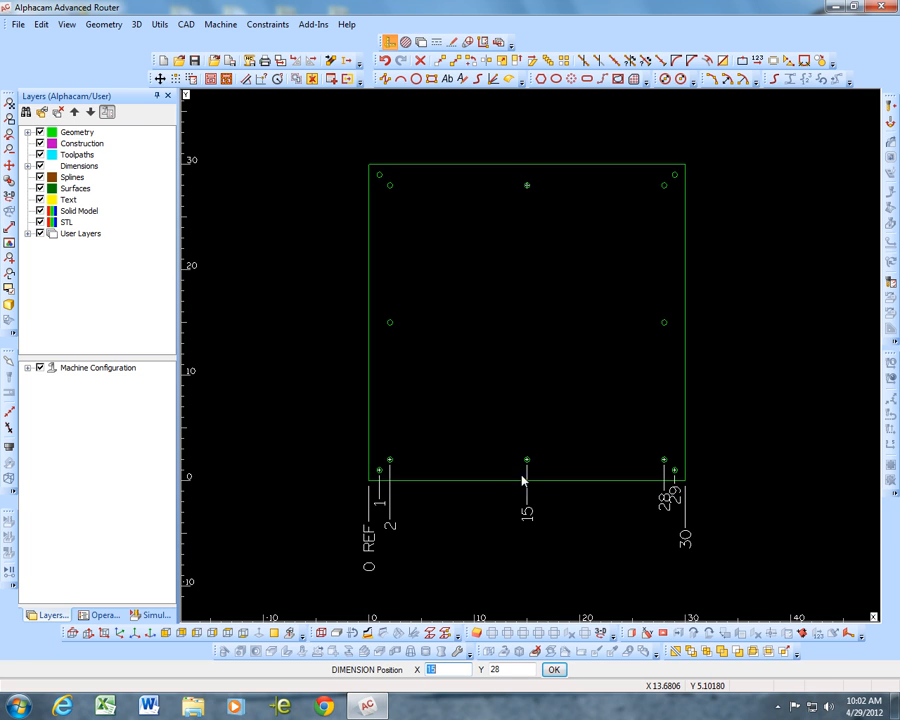
click(526, 546)
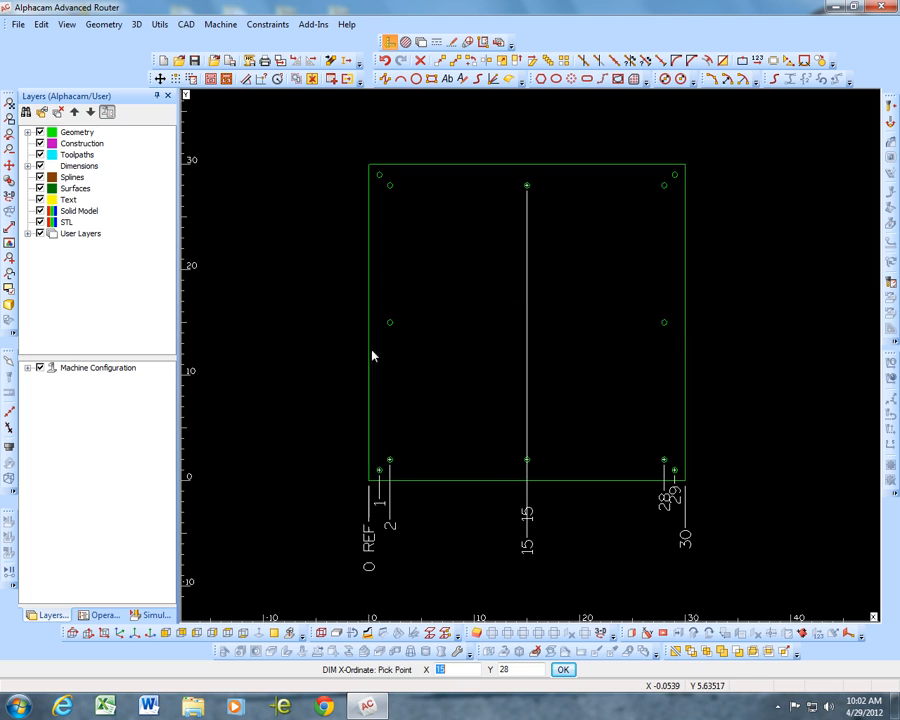
key(c)
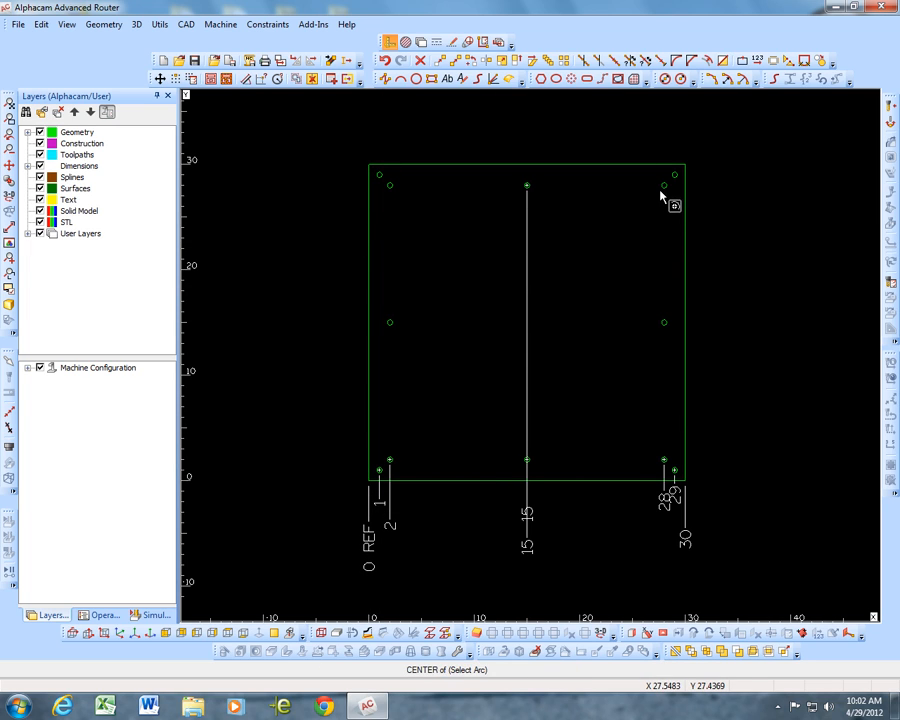
click(664, 190)
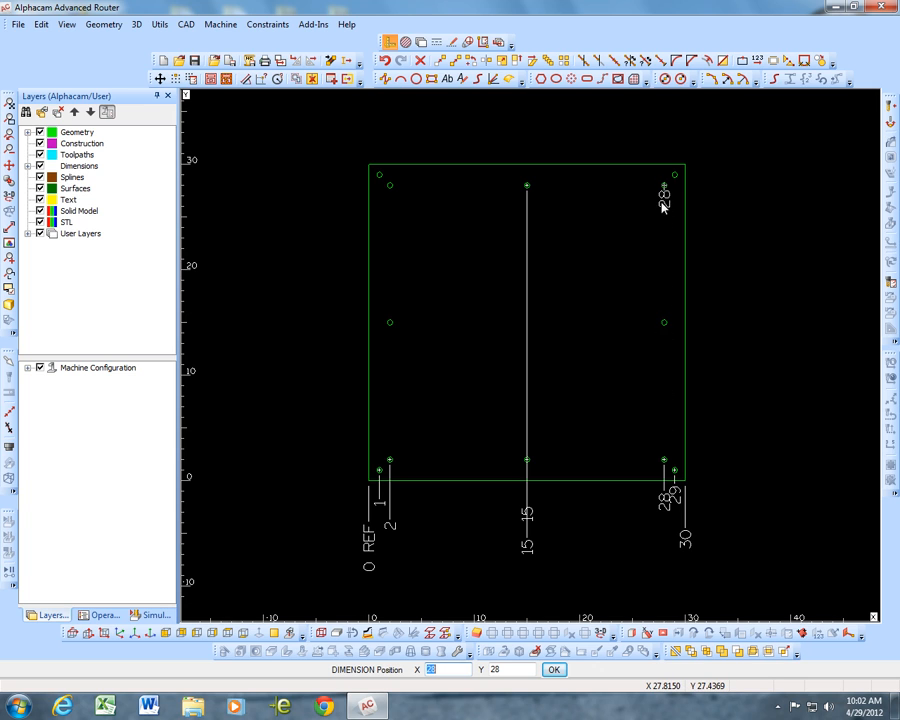
key(Escape)
key(Escape)
click(561, 445)
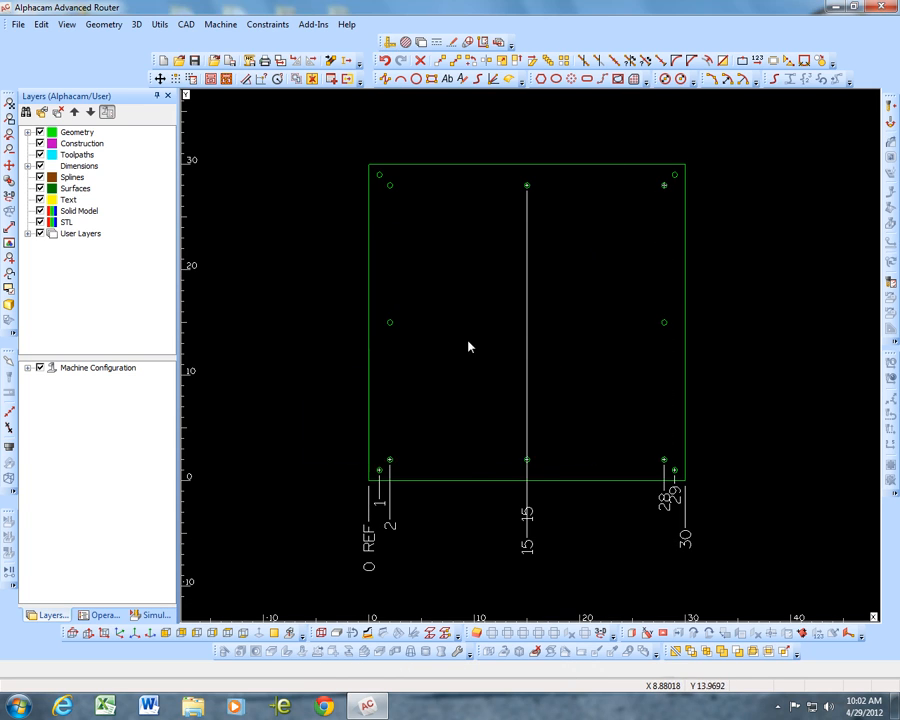
- Start Y-Ordinate dimensioning with the square's lower-left corner endpoint as reference, and place that corner's reference dimension left of the part
click(391, 44)
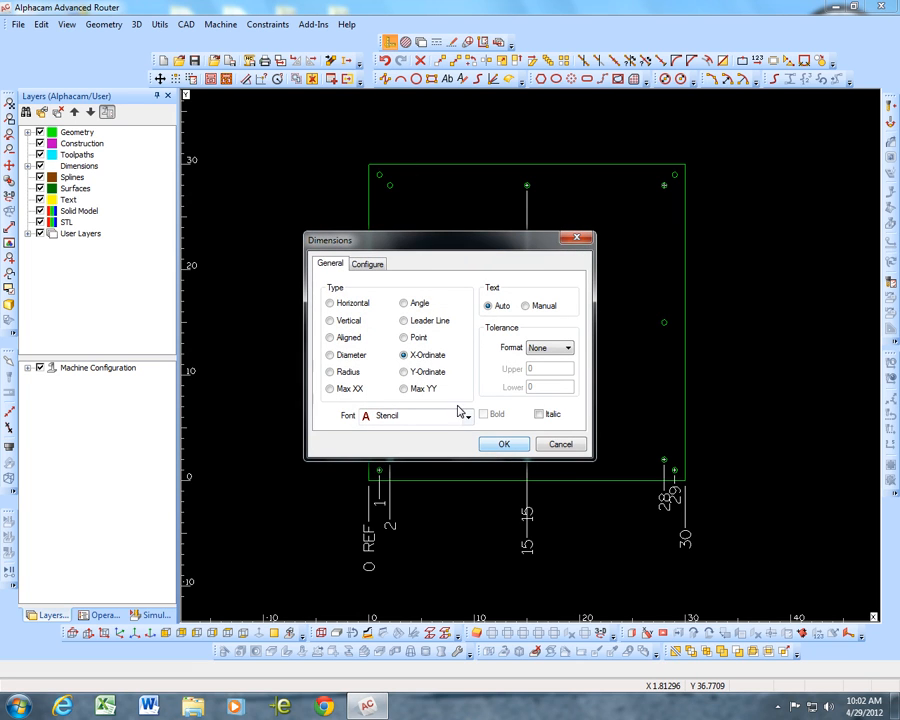
click(503, 445)
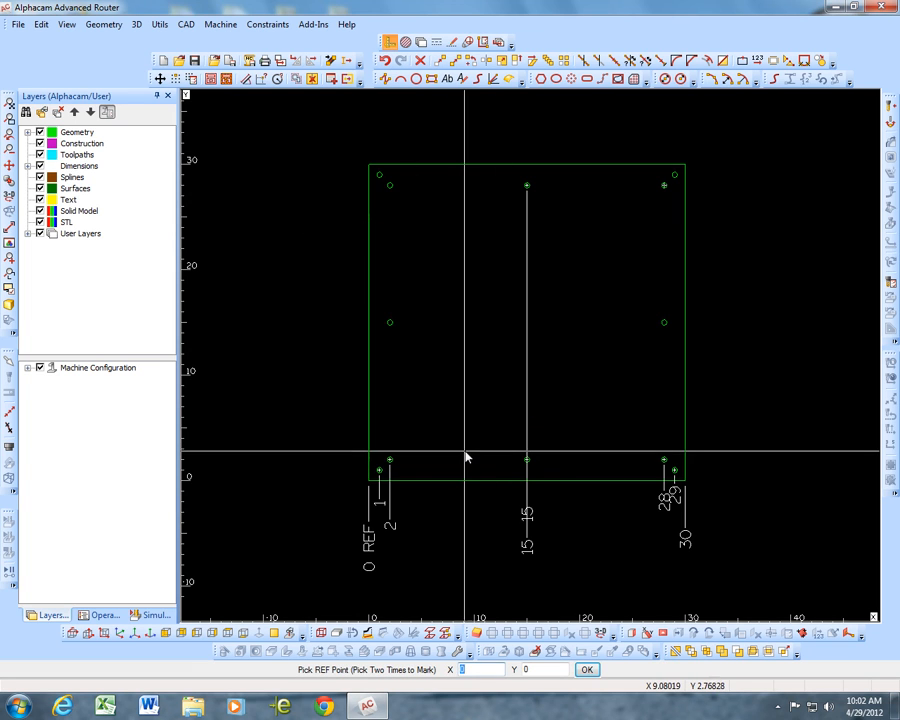
key(e)
click(400, 487)
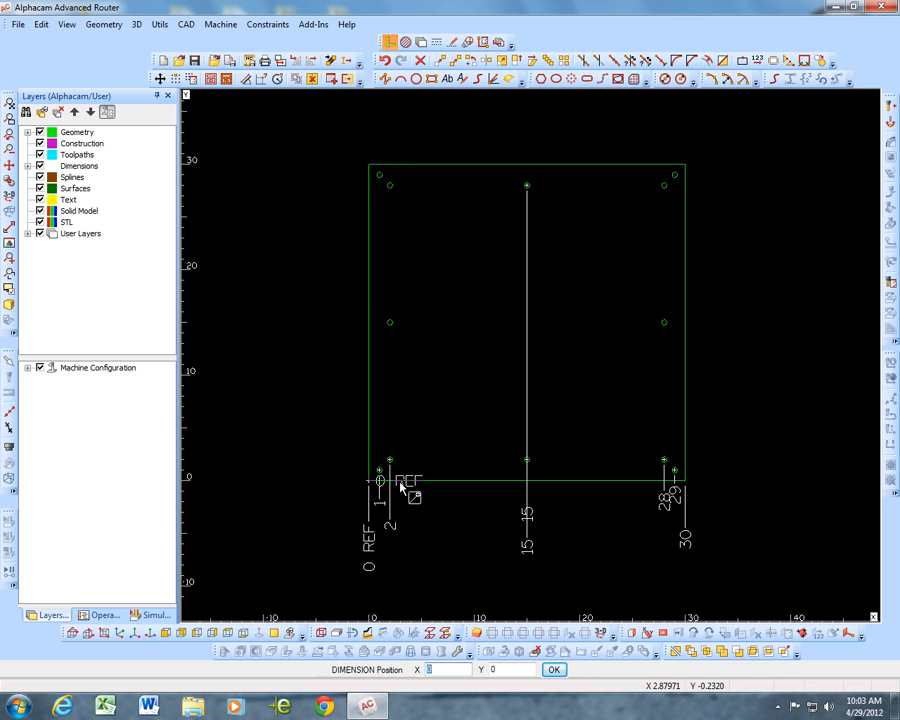
click(296, 490)
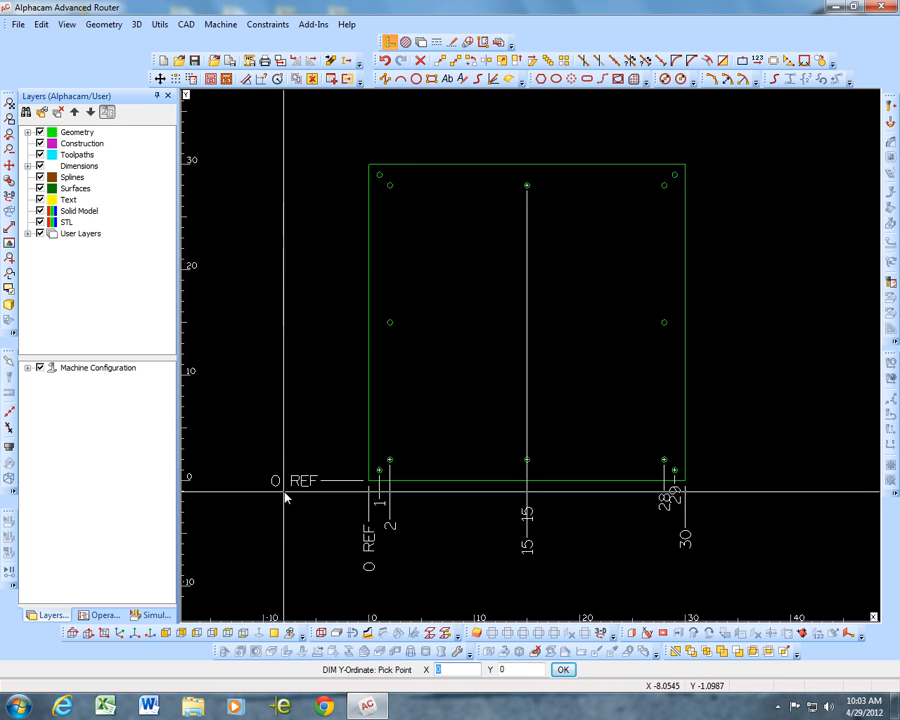
- Add Y-Ordinate dimensions to the centres of the outermost lower-left hole and the left middle hole, placed left of the part
key(c)
click(376, 474)
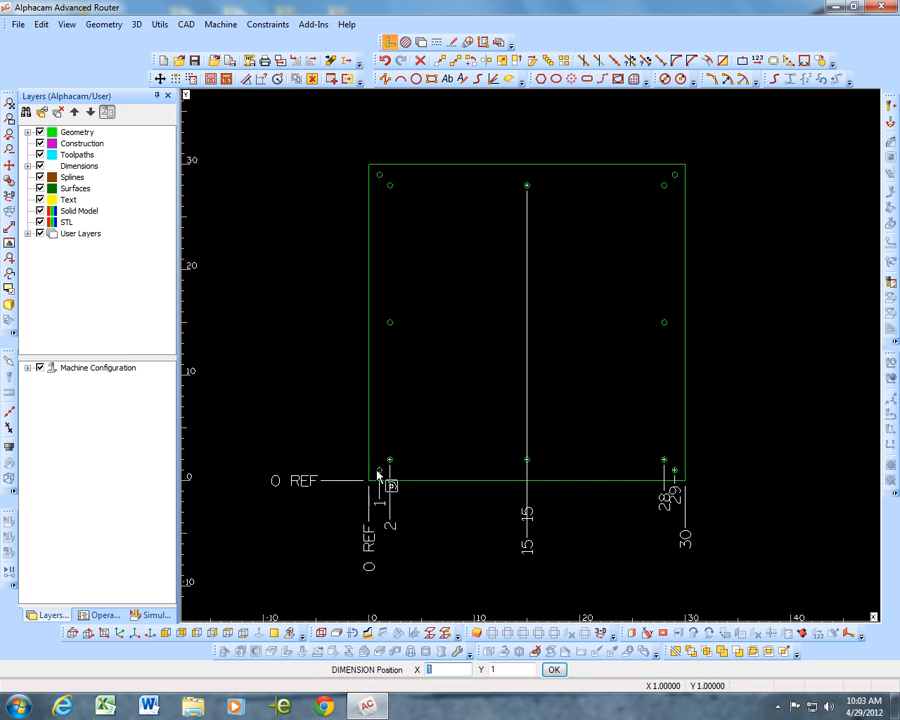
click(311, 467)
key(c)
click(393, 328)
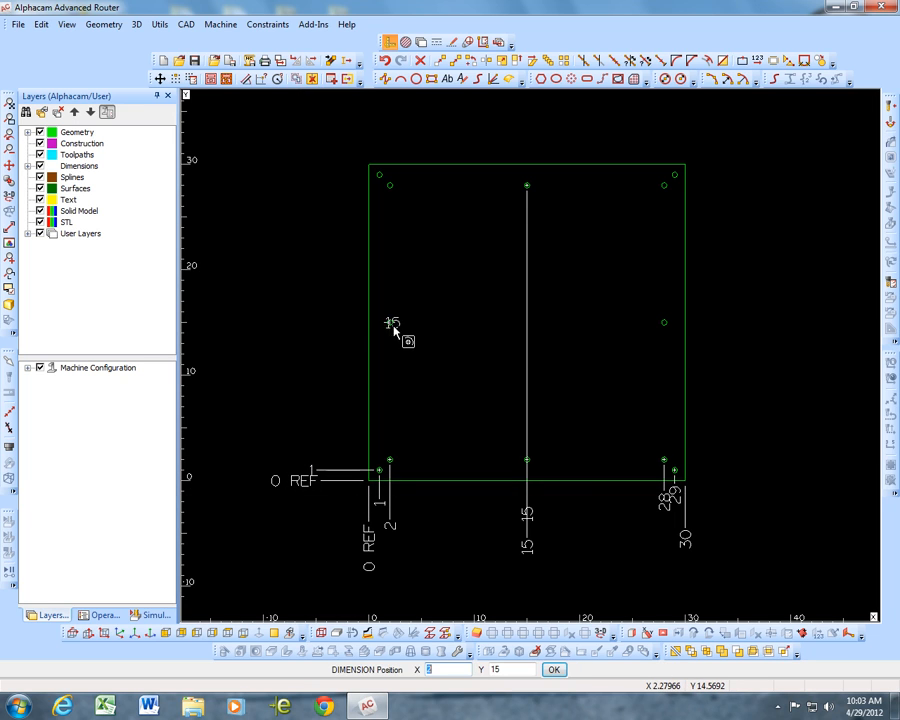
click(344, 328)
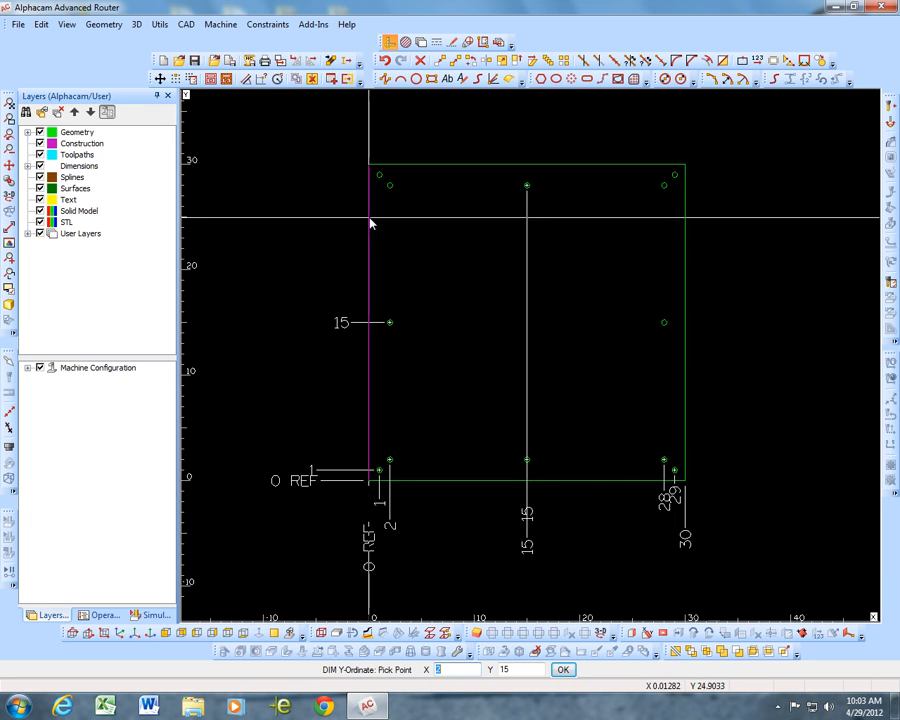
- Add a Y-Ordinate dimension to the square's upper-left corner endpoint, placed left of the part, and finish dimensioning
key(e)
click(380, 167)
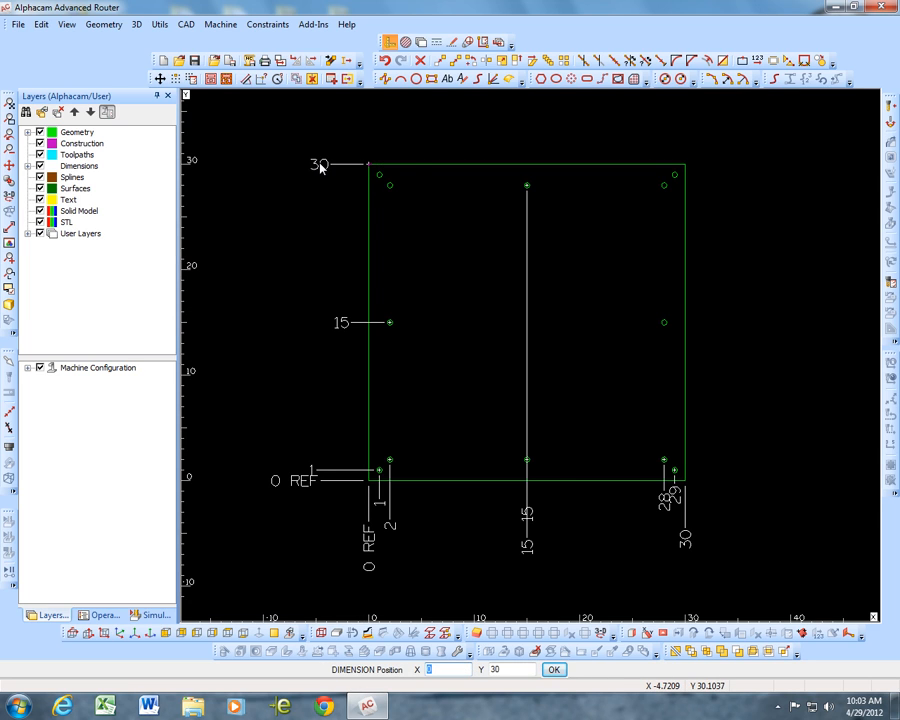
click(320, 164)
key(Escape)
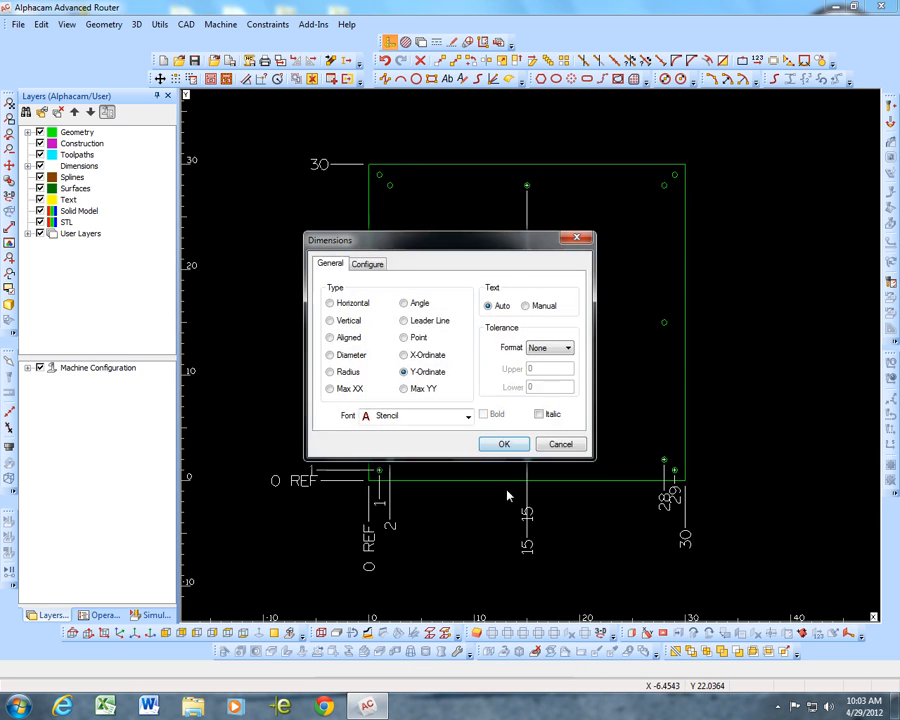
click(562, 445)
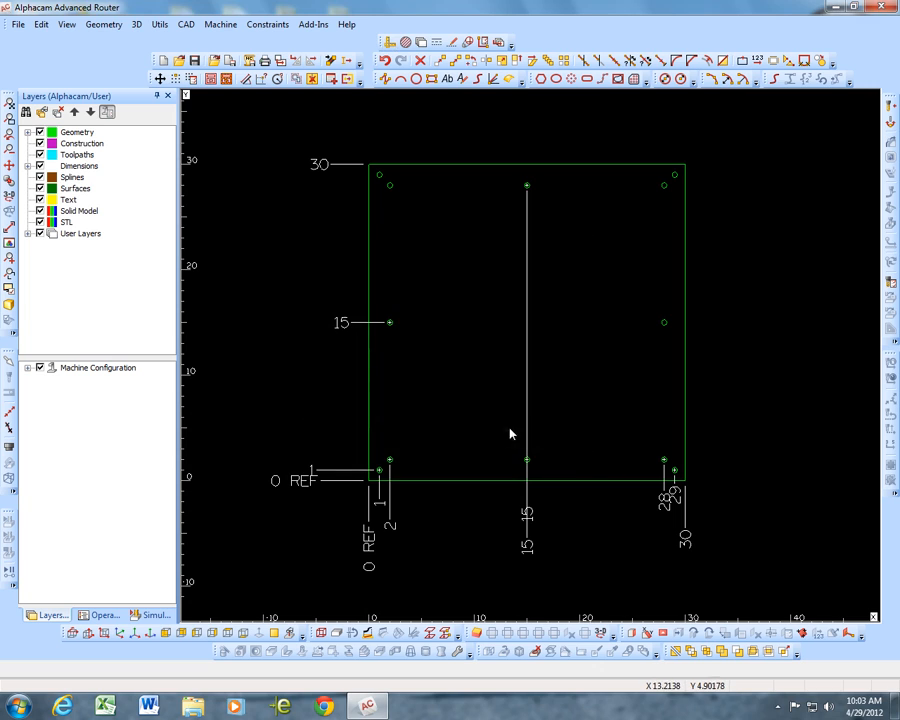